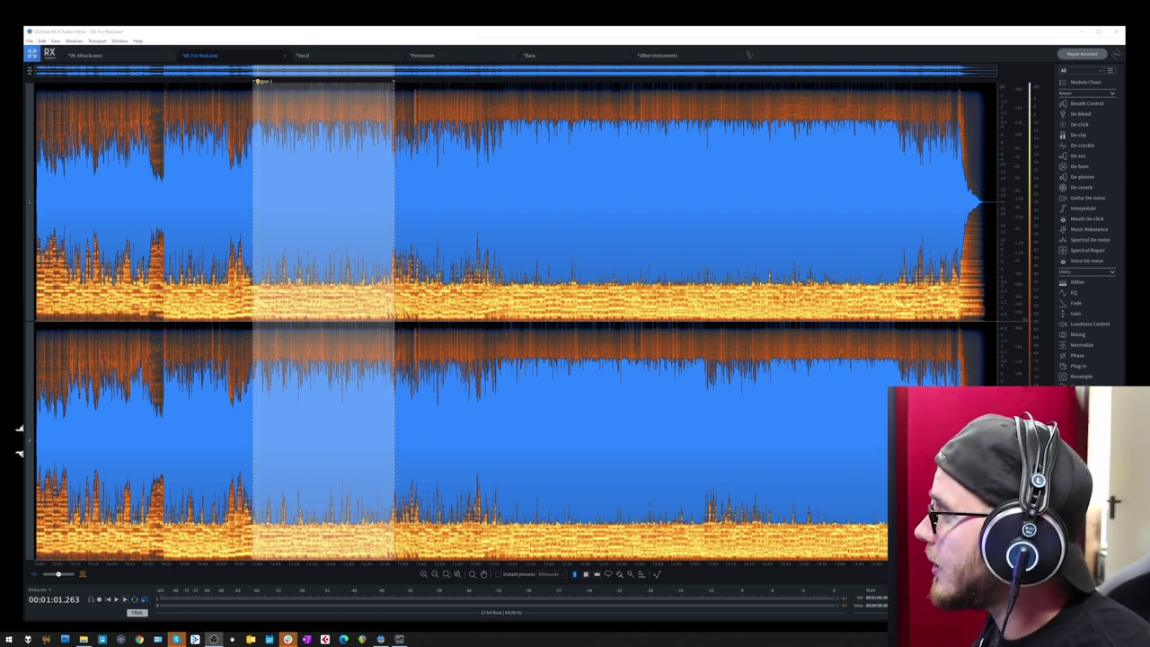
Open Music Rebalance for the selected region, move its window aside and view the quality options.
click(1089, 229)
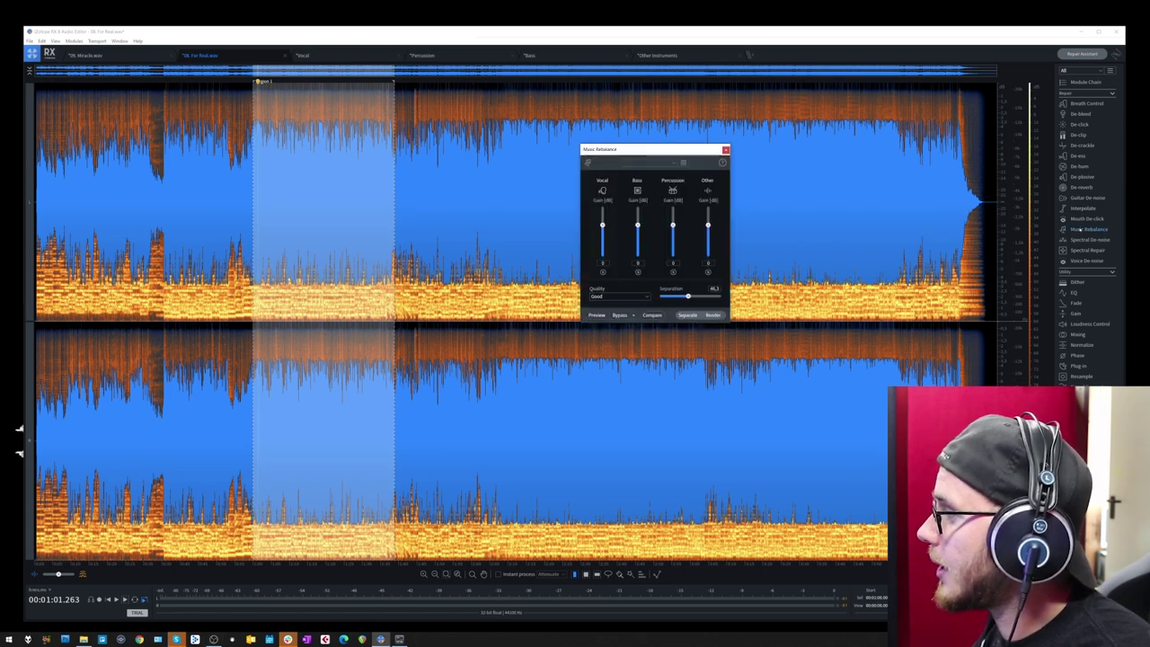
drag(640, 149, 494, 153)
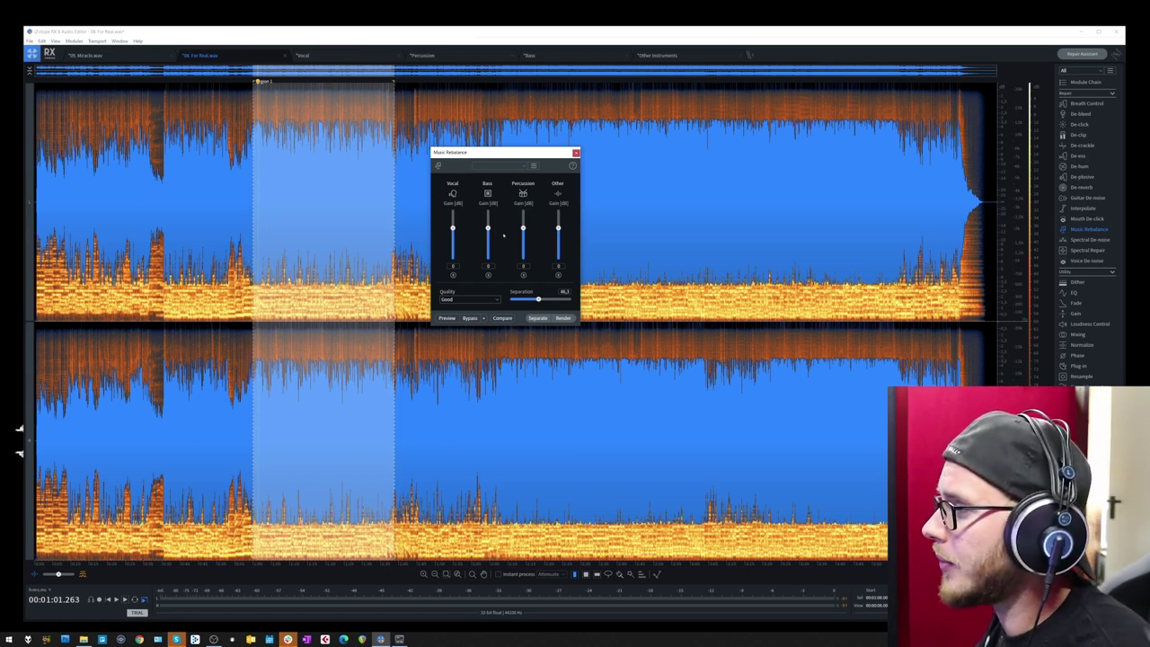
click(452, 300)
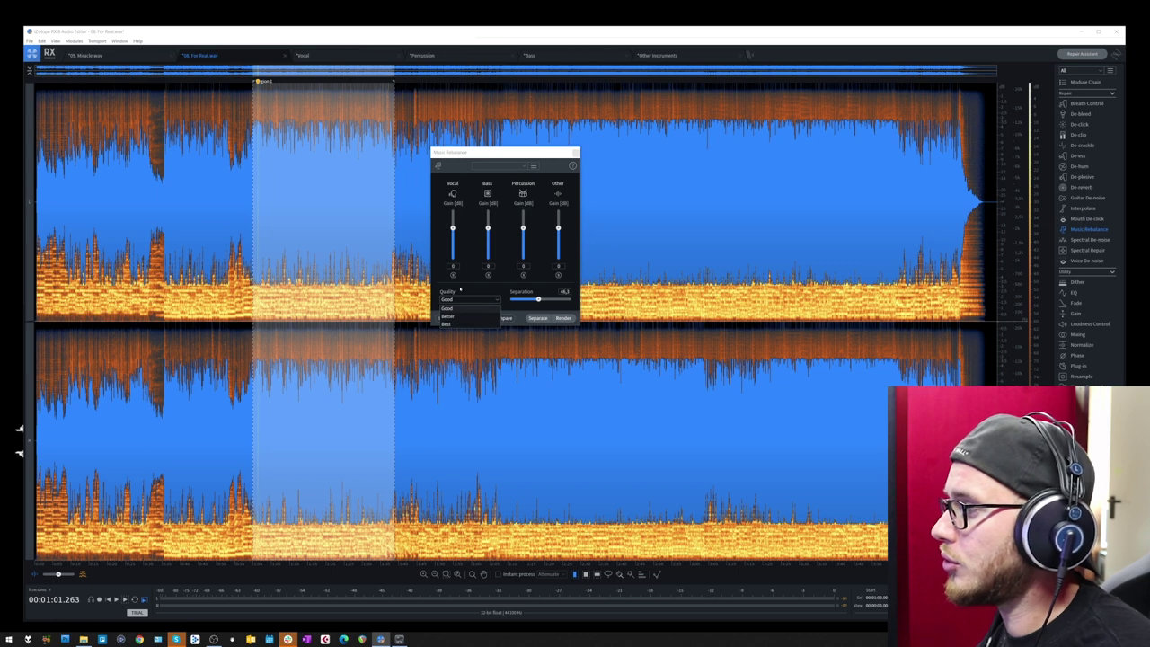
click(459, 293)
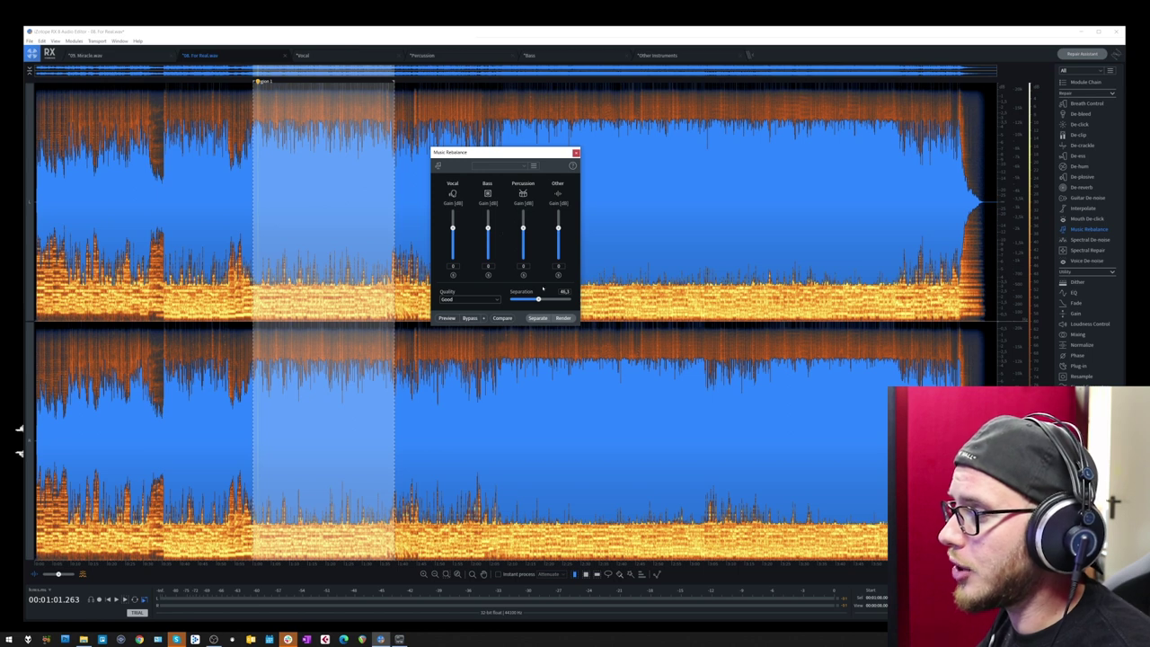
Try Separation at 0 and 57.3, set it to 42.7, and play the selected region unprocessed.
drag(538, 298, 509, 298)
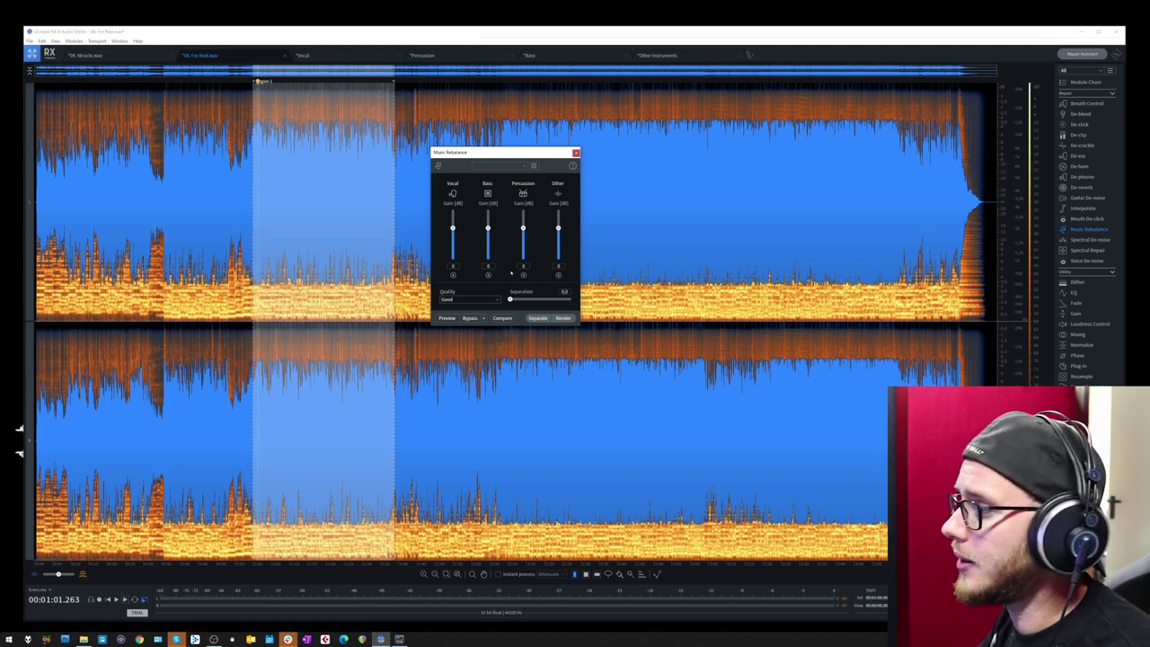
drag(511, 299, 544, 300)
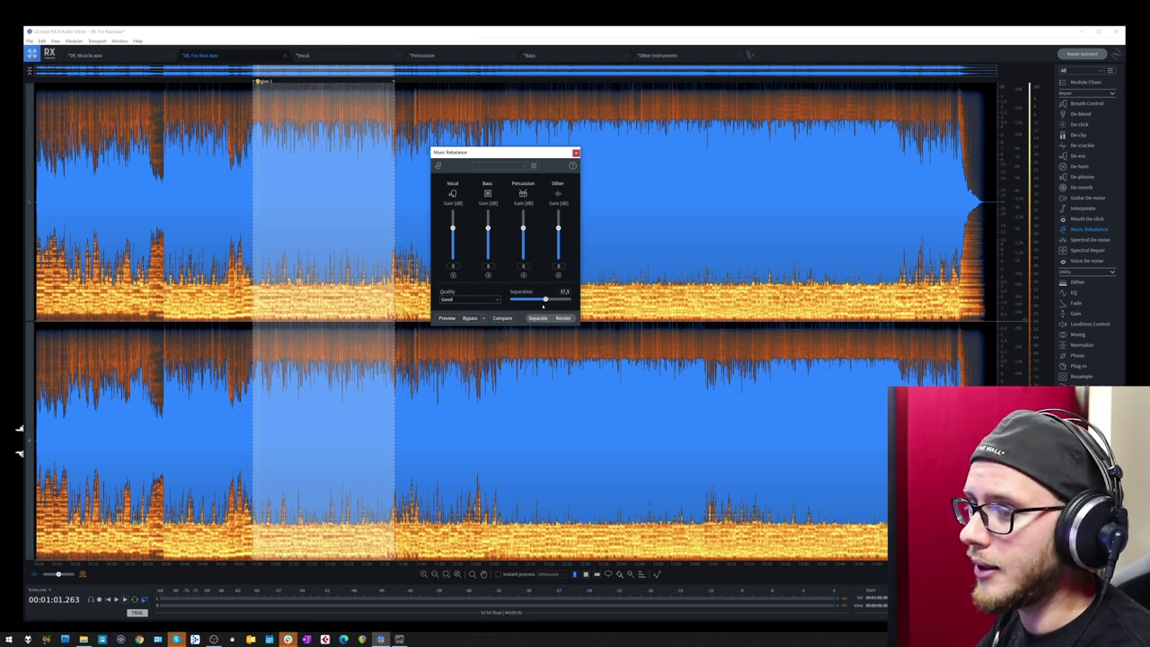
drag(545, 299, 537, 299)
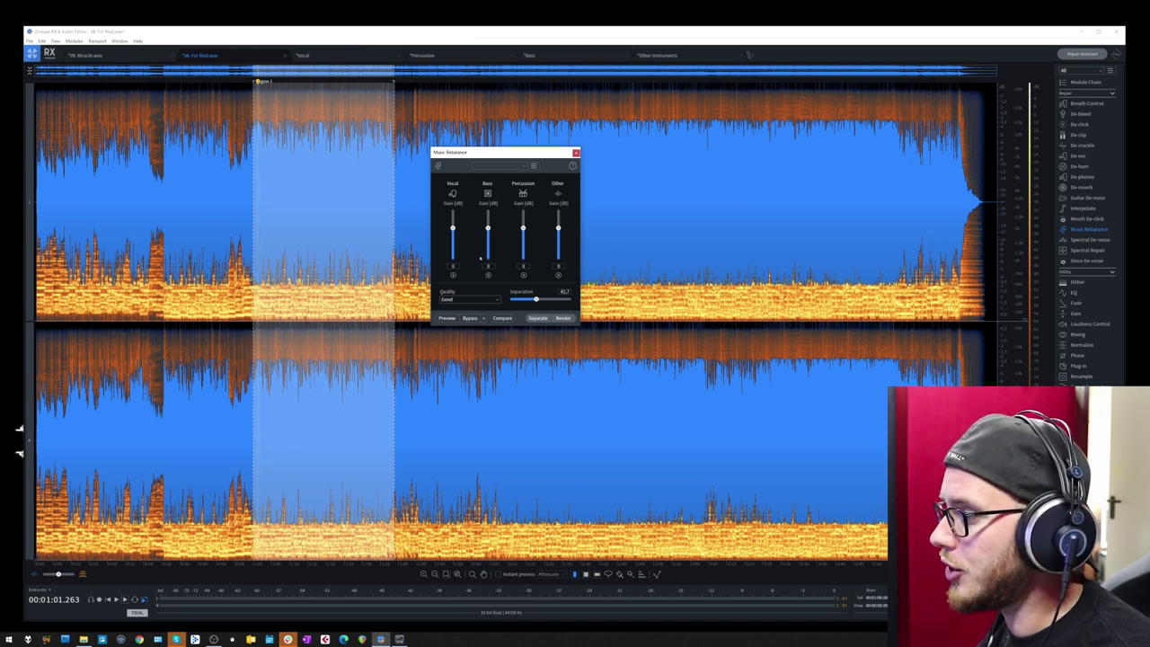
key(space)
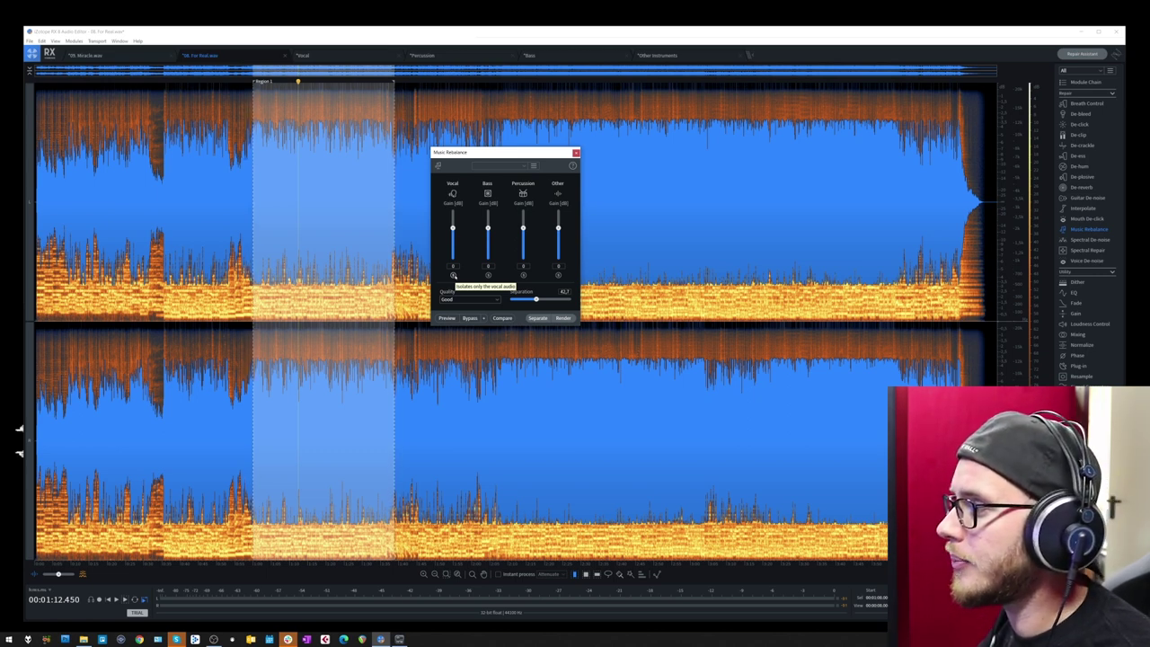
Solo the Vocal stem and preview it at the current Separation strength.
click(453, 276)
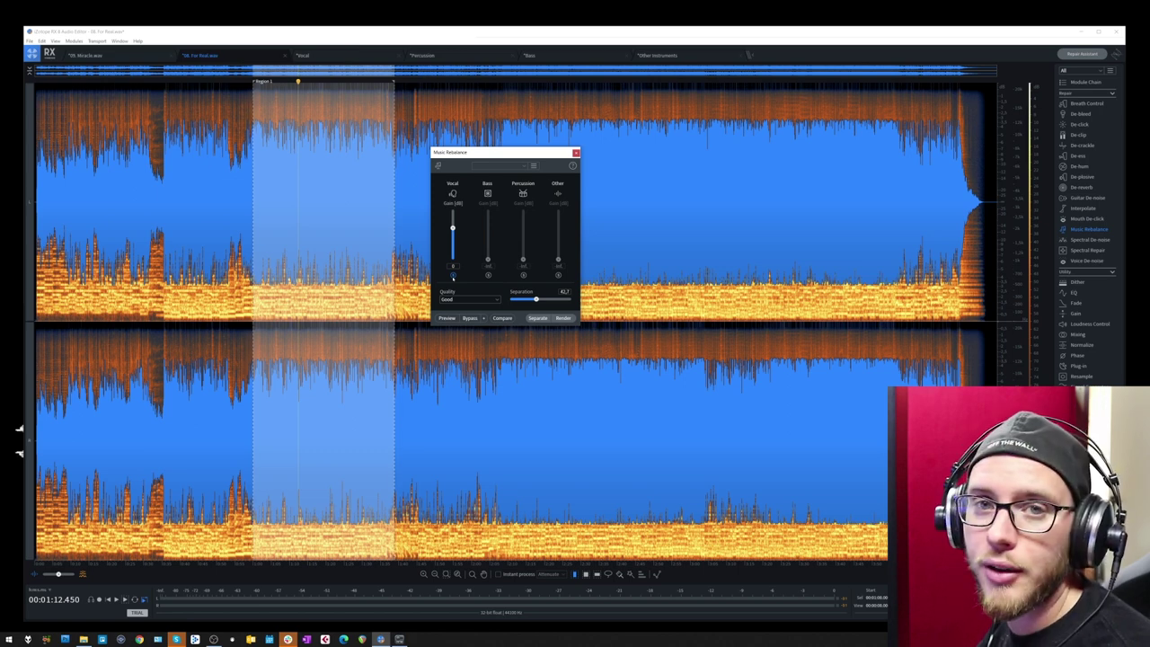
click(446, 318)
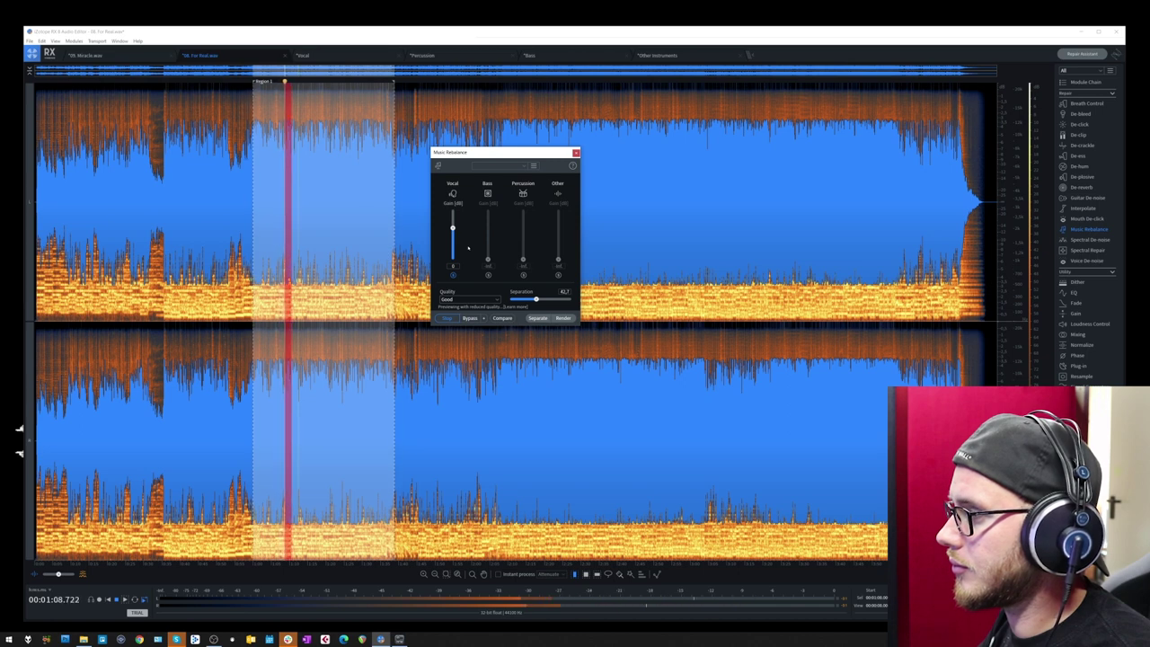
key(space)
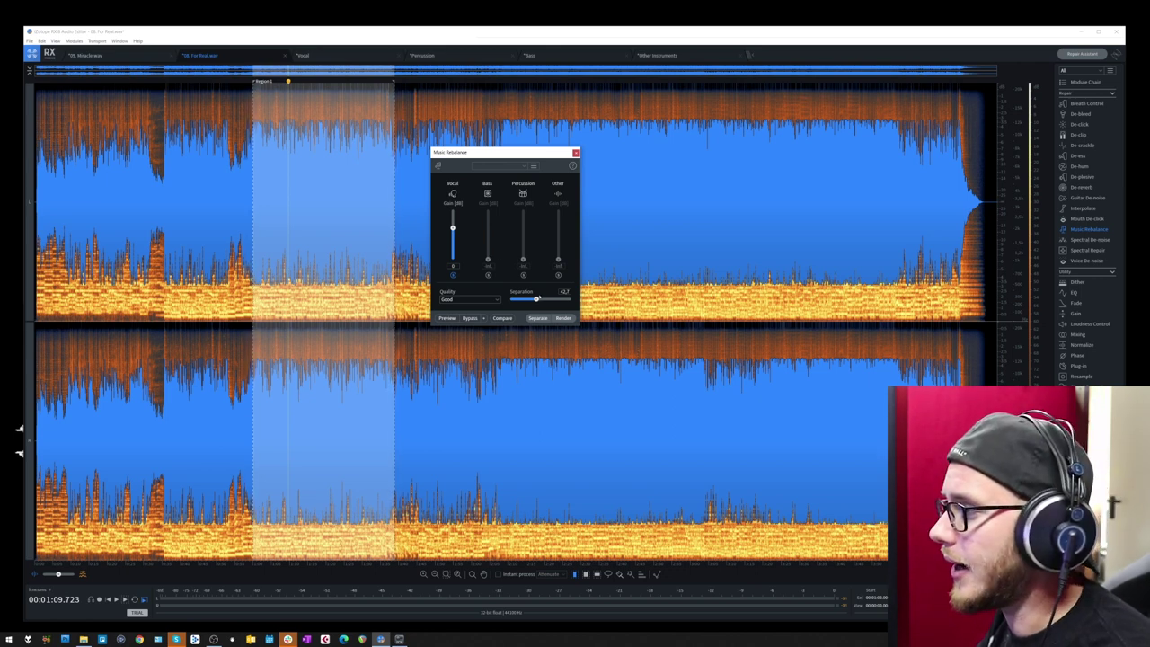
Set Separation to 0 and preview the soloed vocal.
drag(536, 299, 510, 299)
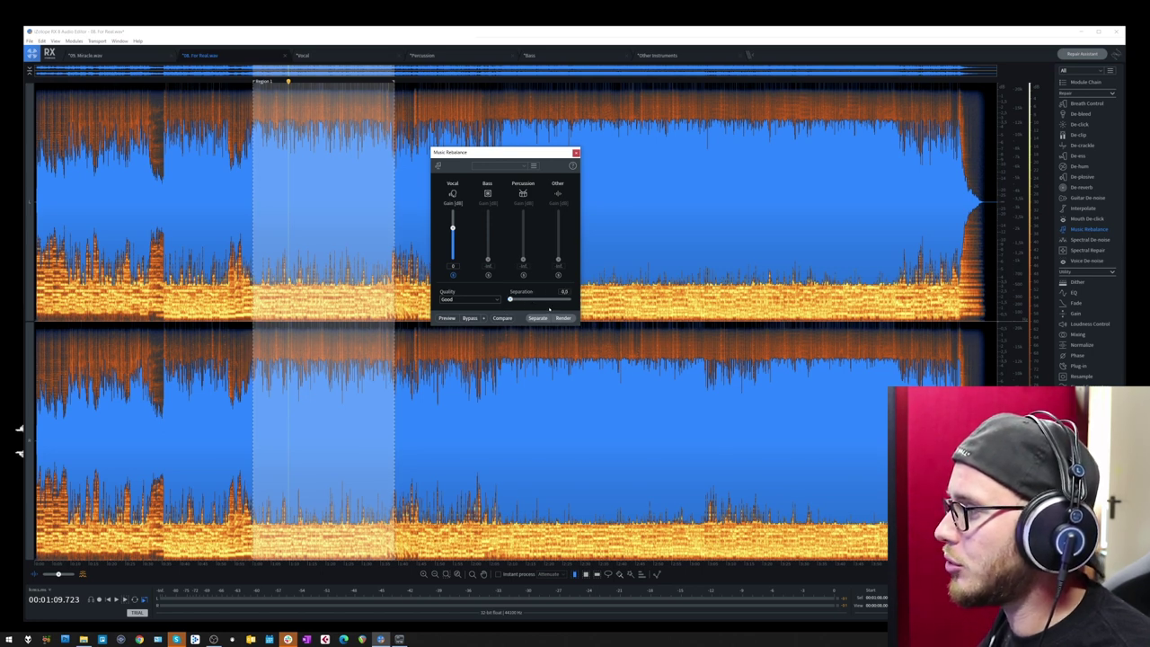
click(446, 319)
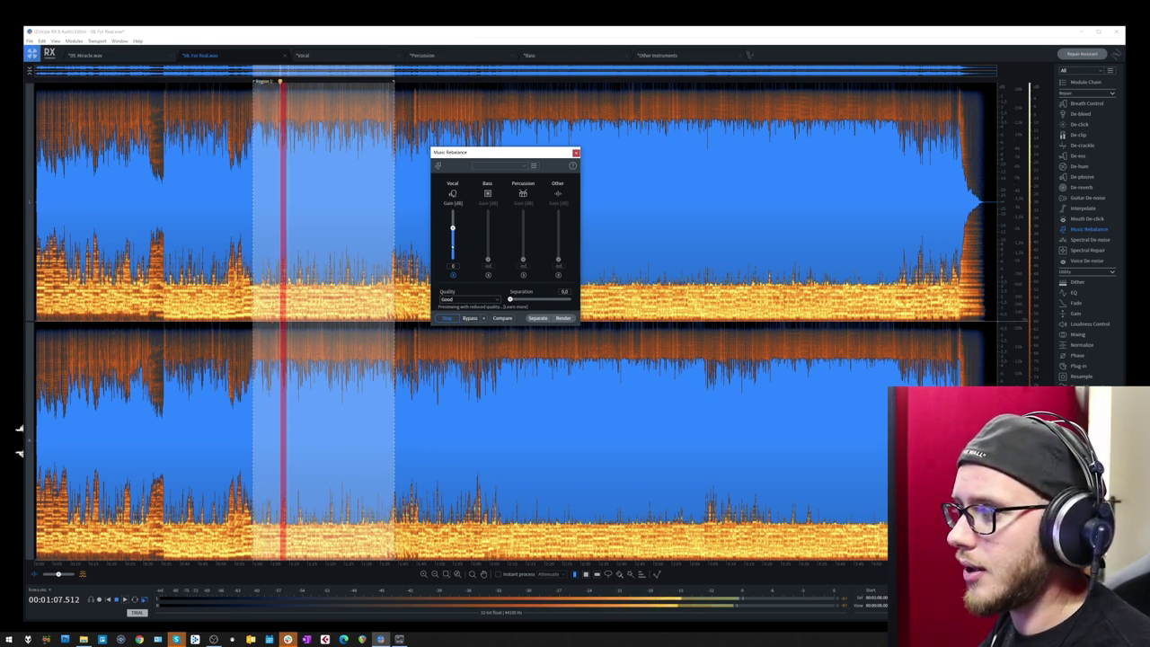
key(space)
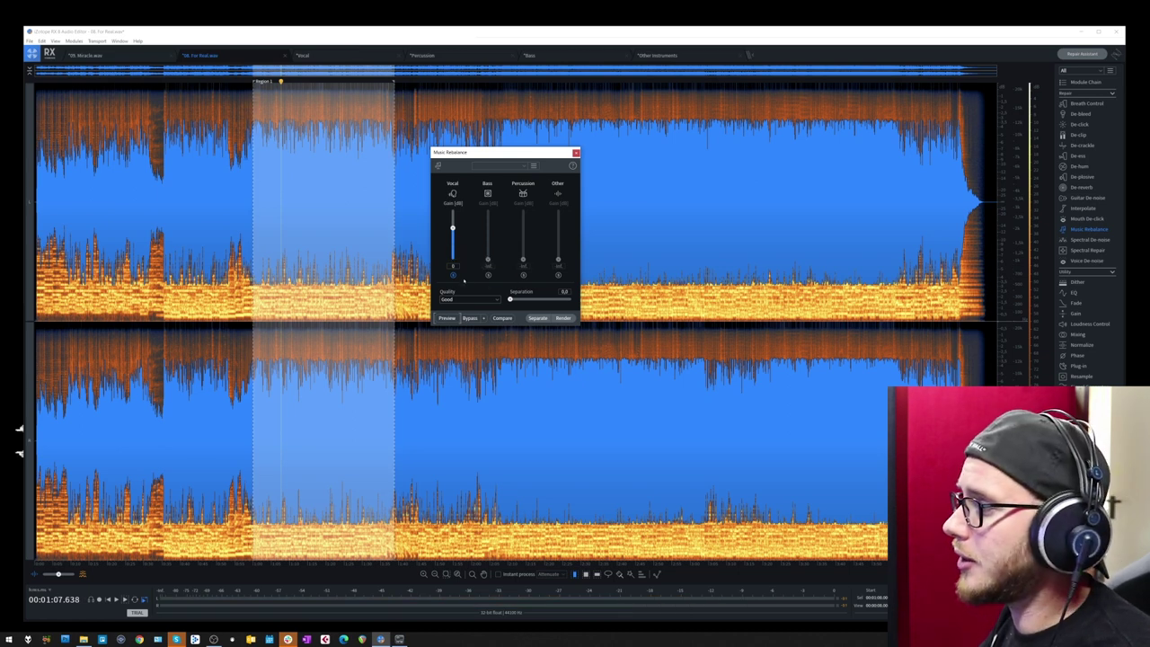
Set Separation to 100 and preview the soloed vocal.
drag(509, 299, 576, 305)
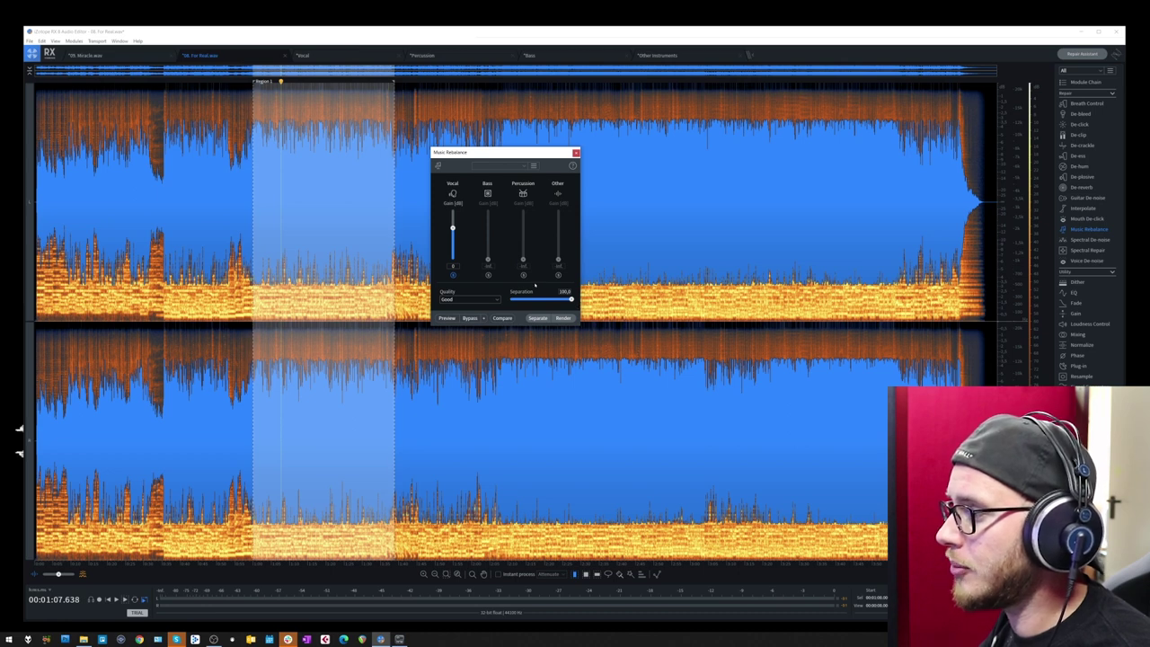
key(space)
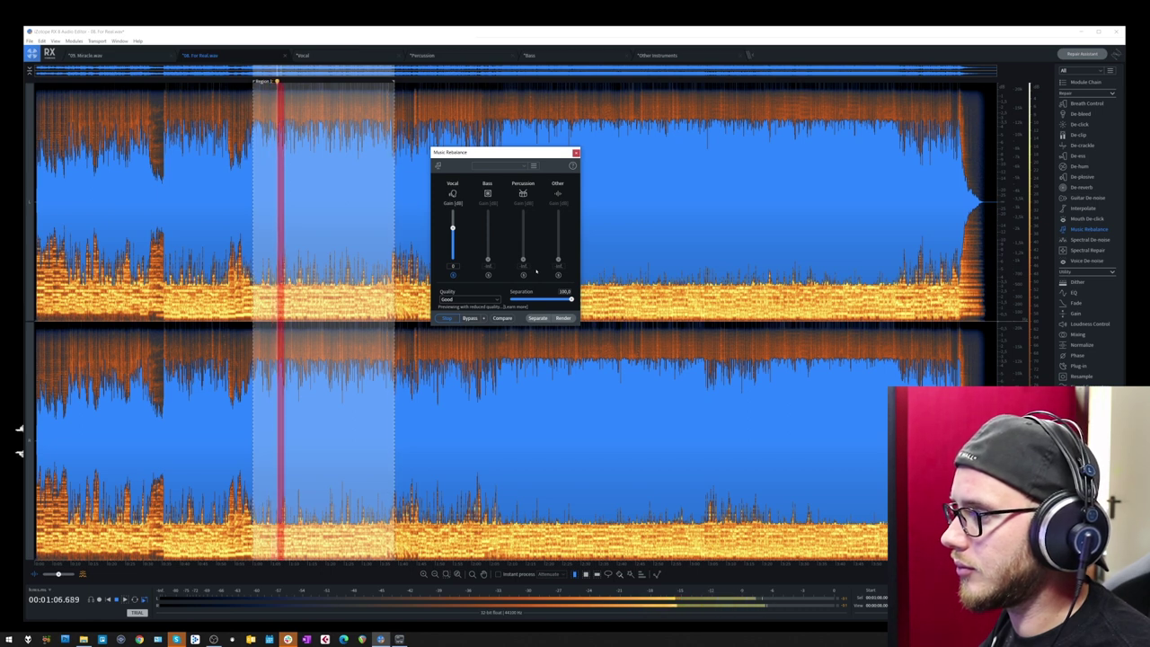
key(space)
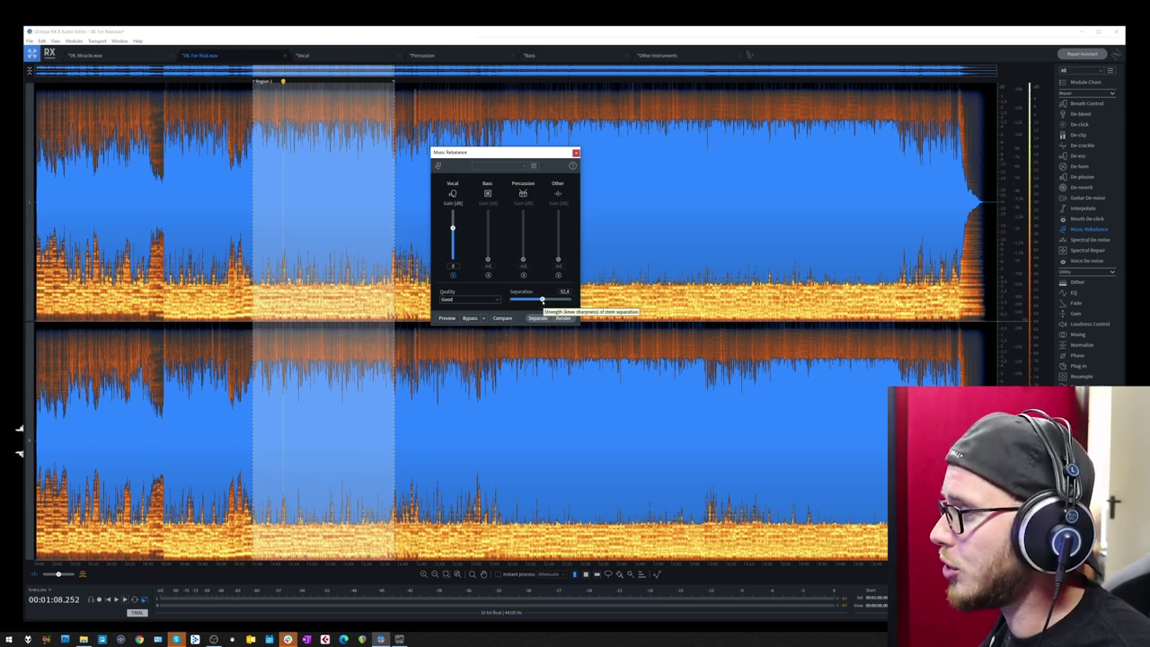
Turn off the Vocal solo, preview the full mix and lower the Vocal gain to -Inf.
click(452, 274)
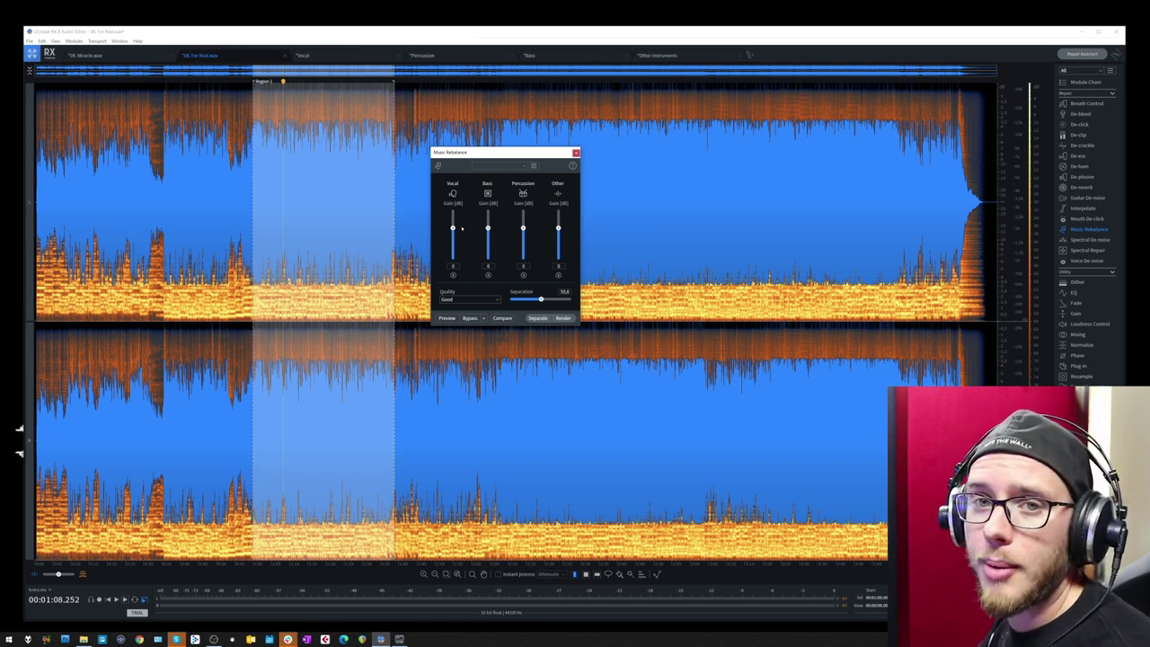
key(space)
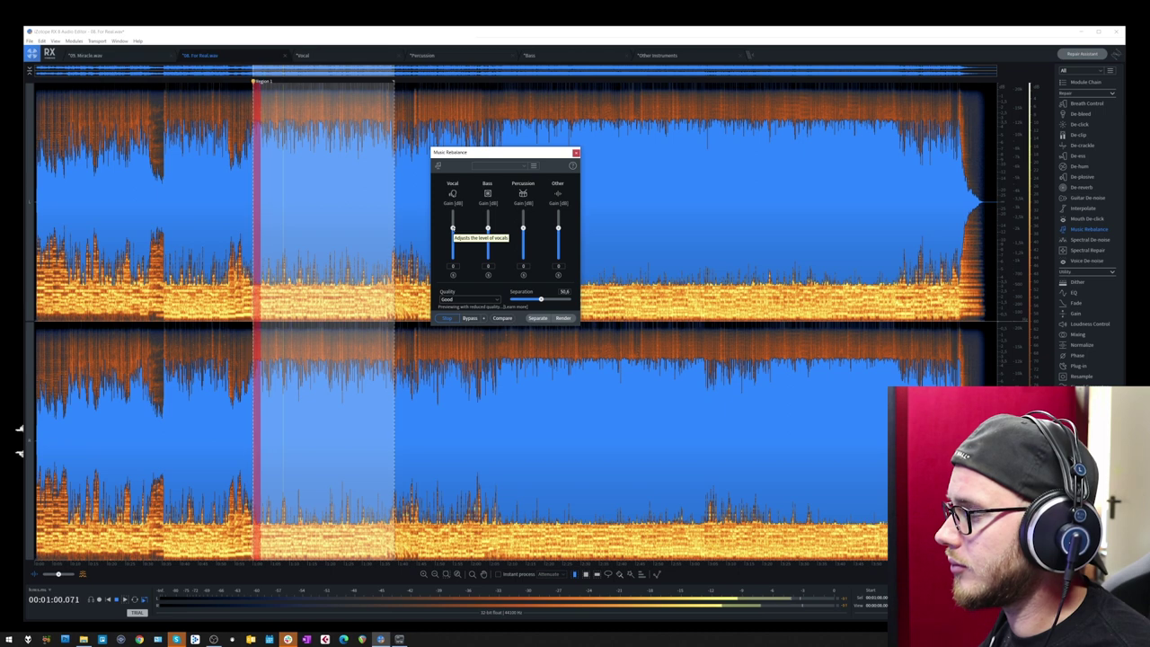
drag(453, 228, 453, 261)
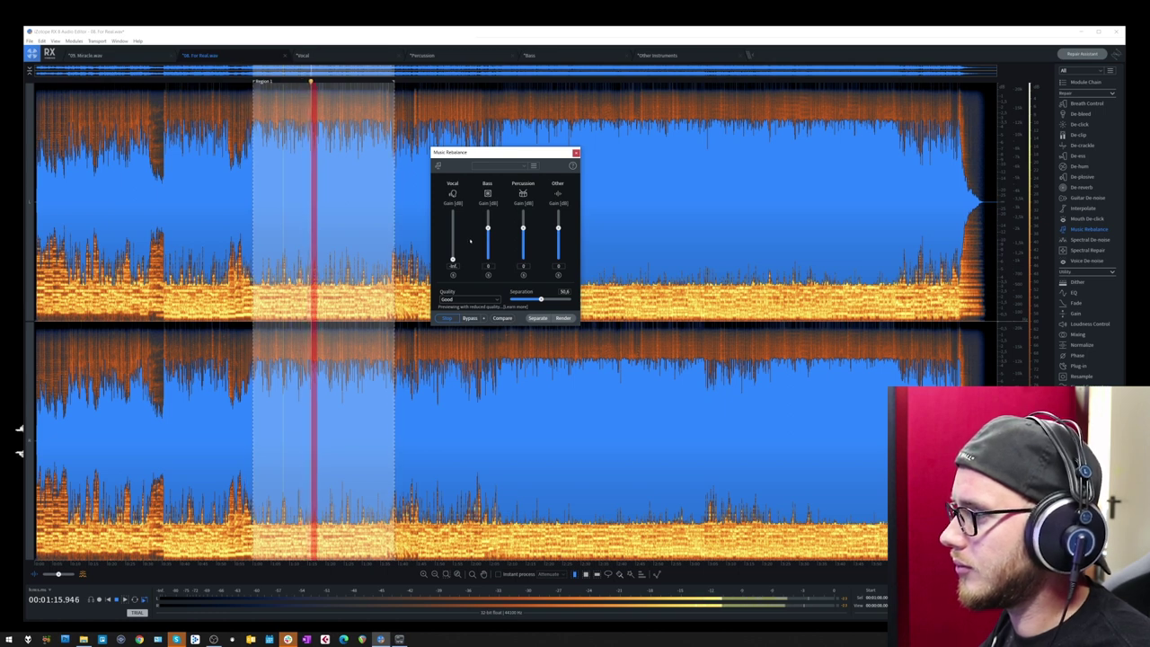
Set Separation to 100 and preview the mix with the vocal removed.
key(space)
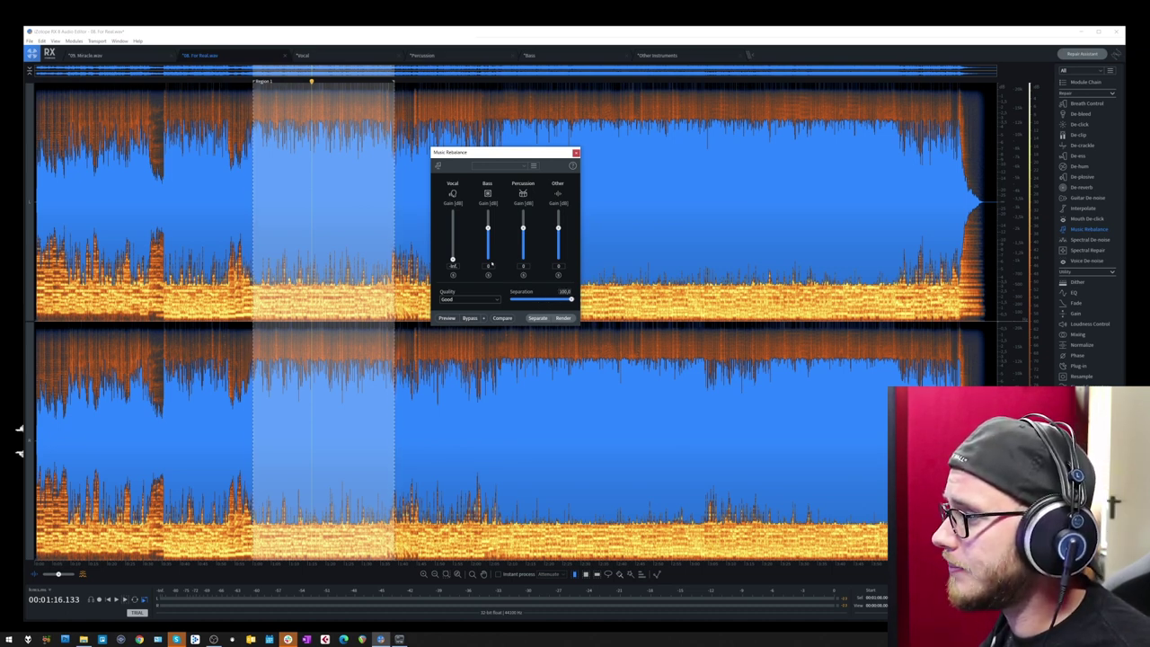
key(space)
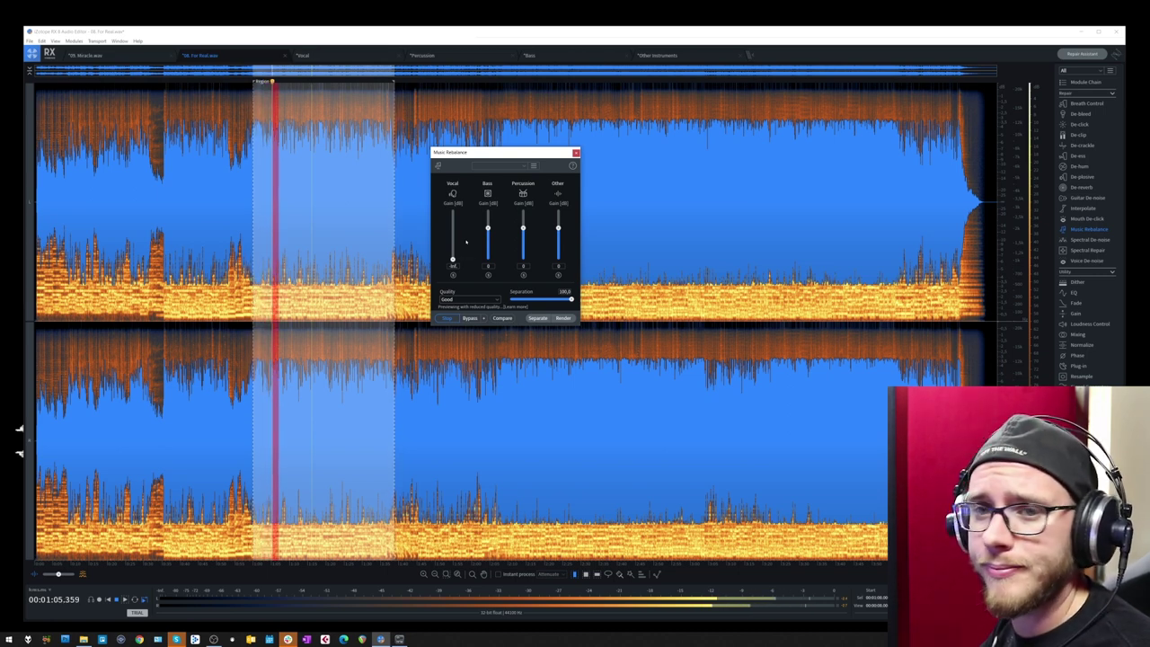
key(space)
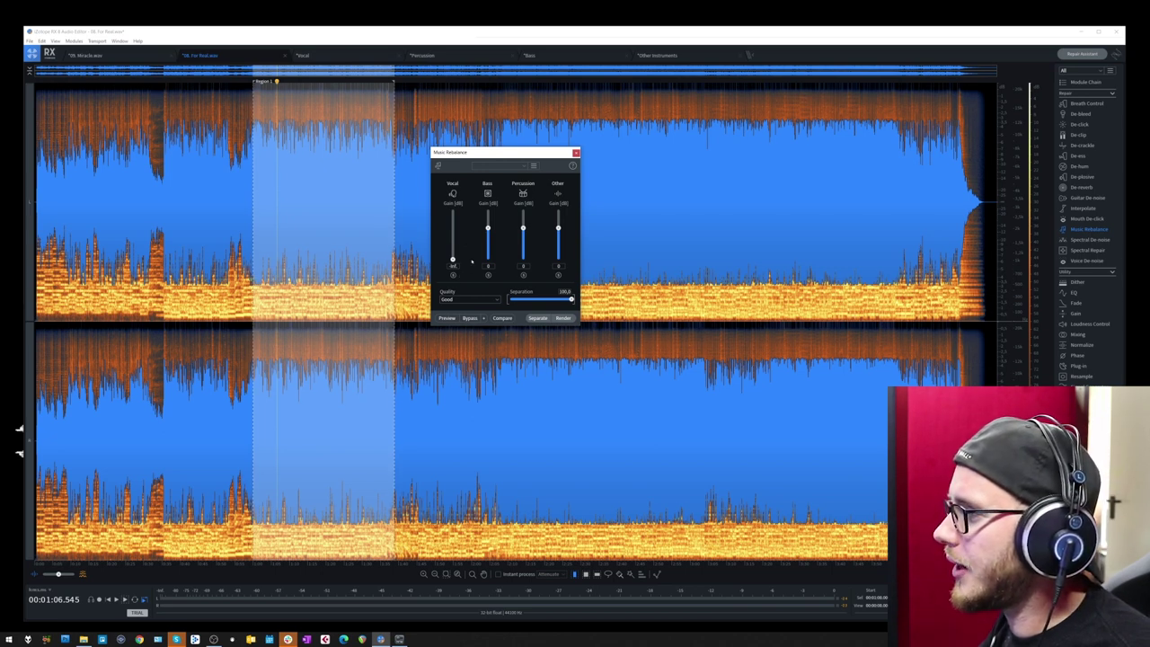
Preview the Percussion stem soloed, reduce Separation to 54.3, and turn the solo off.
click(522, 275)
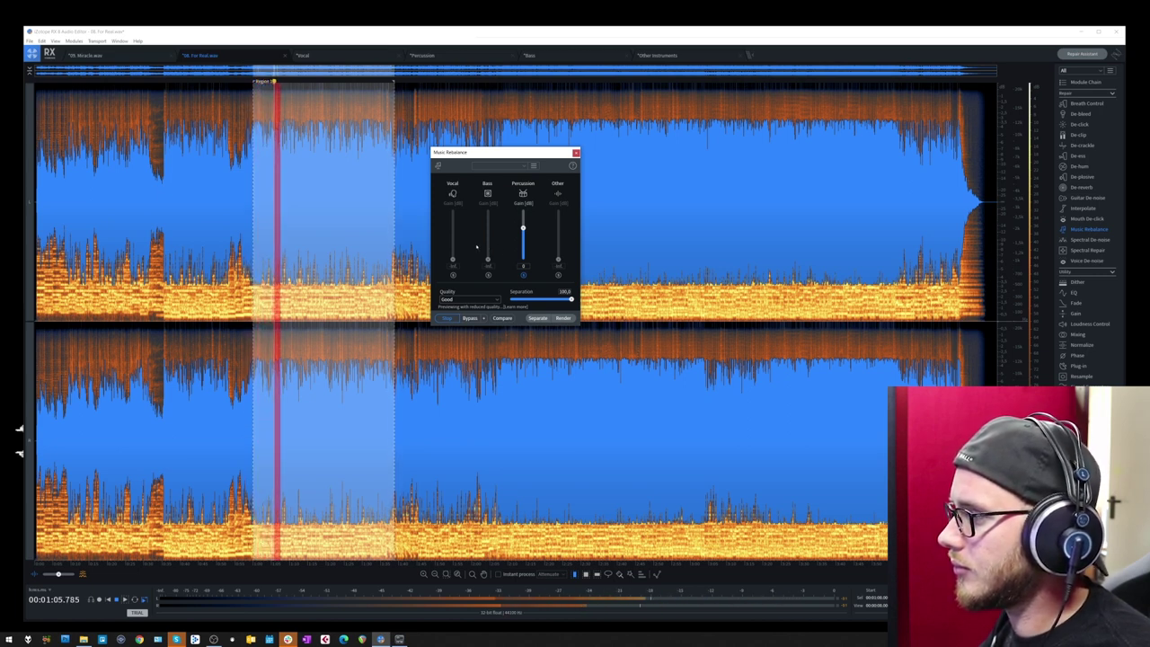
drag(551, 297, 543, 299)
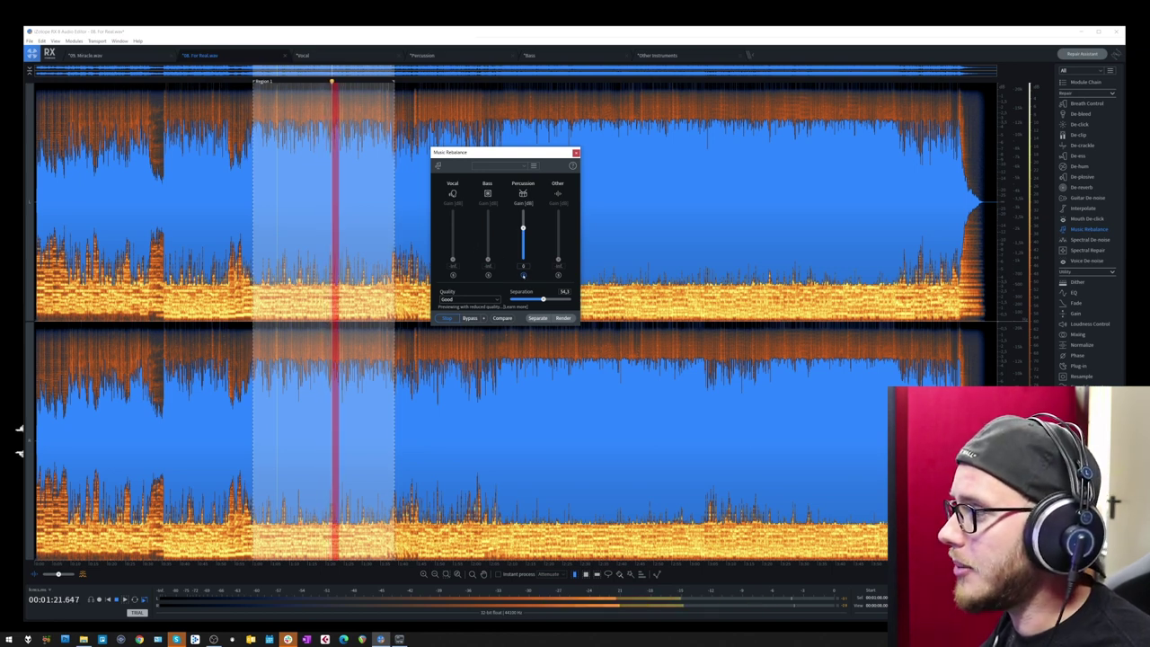
click(523, 274)
During the preview, lower the Percussion gain to -Inf and return the Vocal gain to 0, and stop playback.
drag(523, 228, 522, 260)
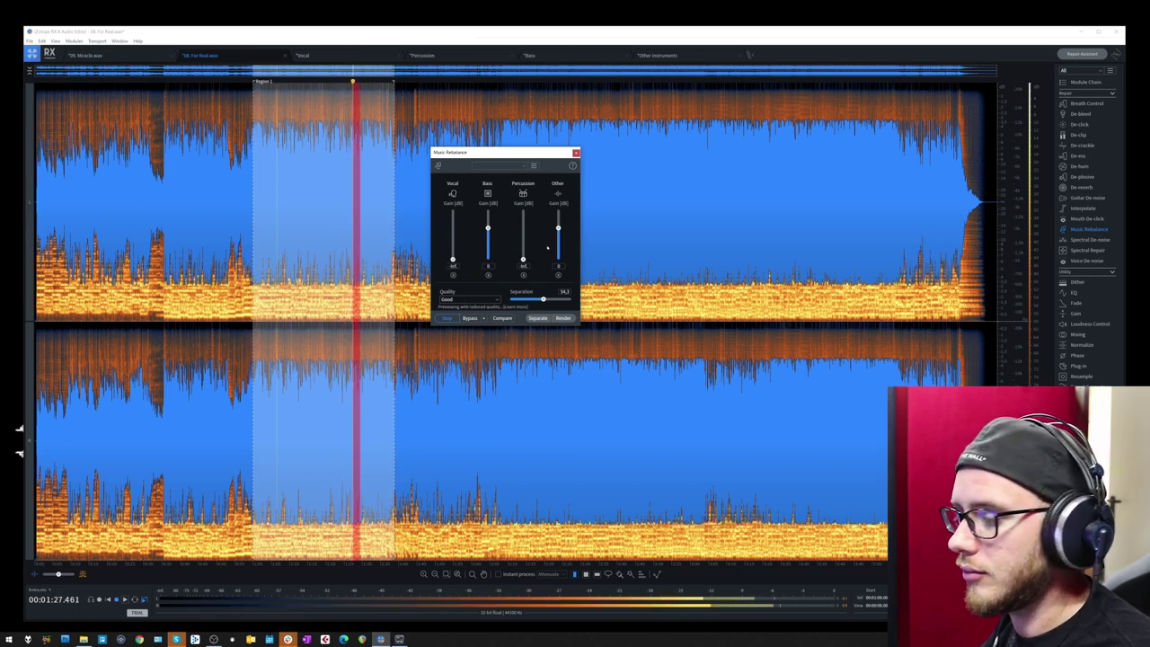
drag(452, 260, 452, 227)
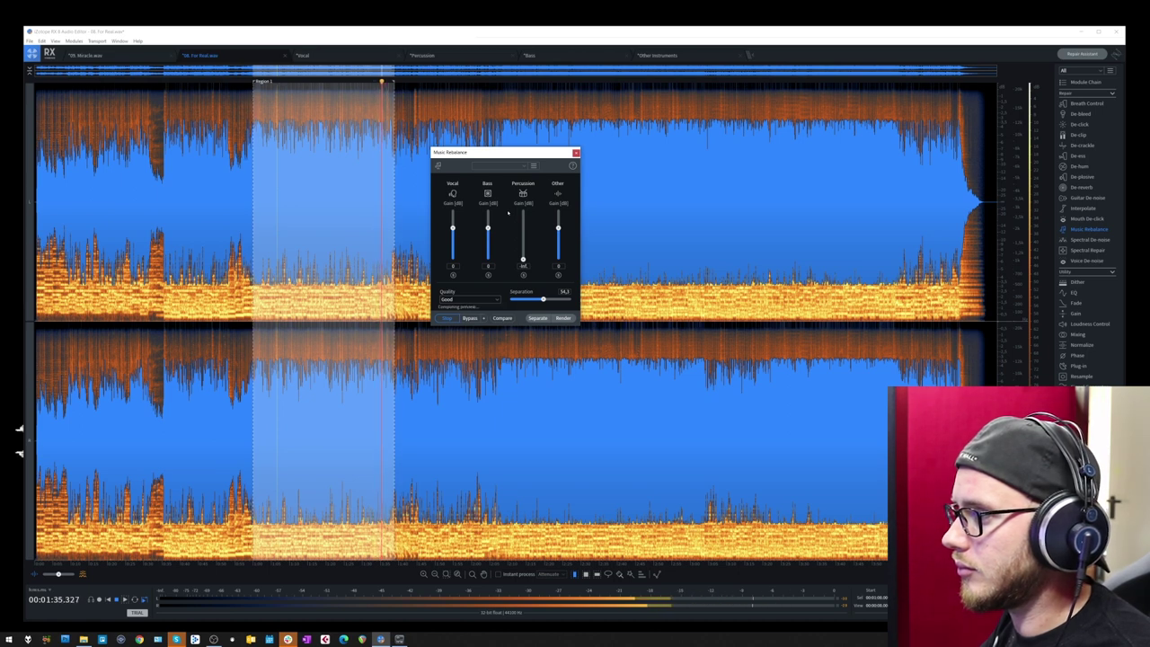
key(space)
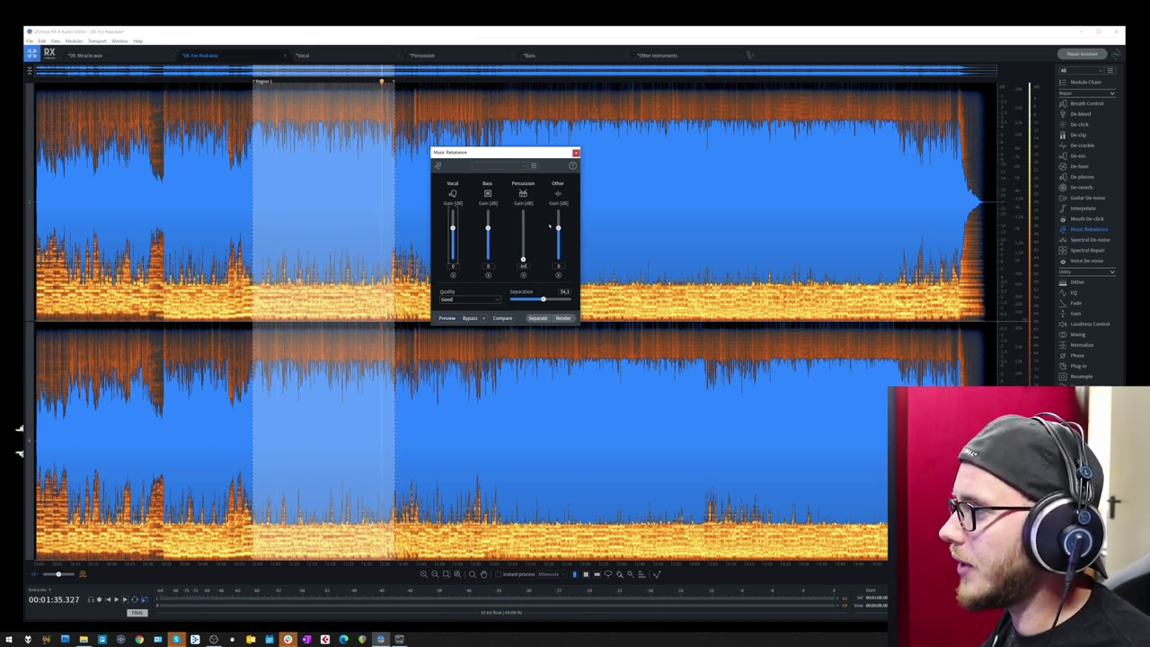
Solo the Other stem and preview it.
click(558, 274)
key(space)
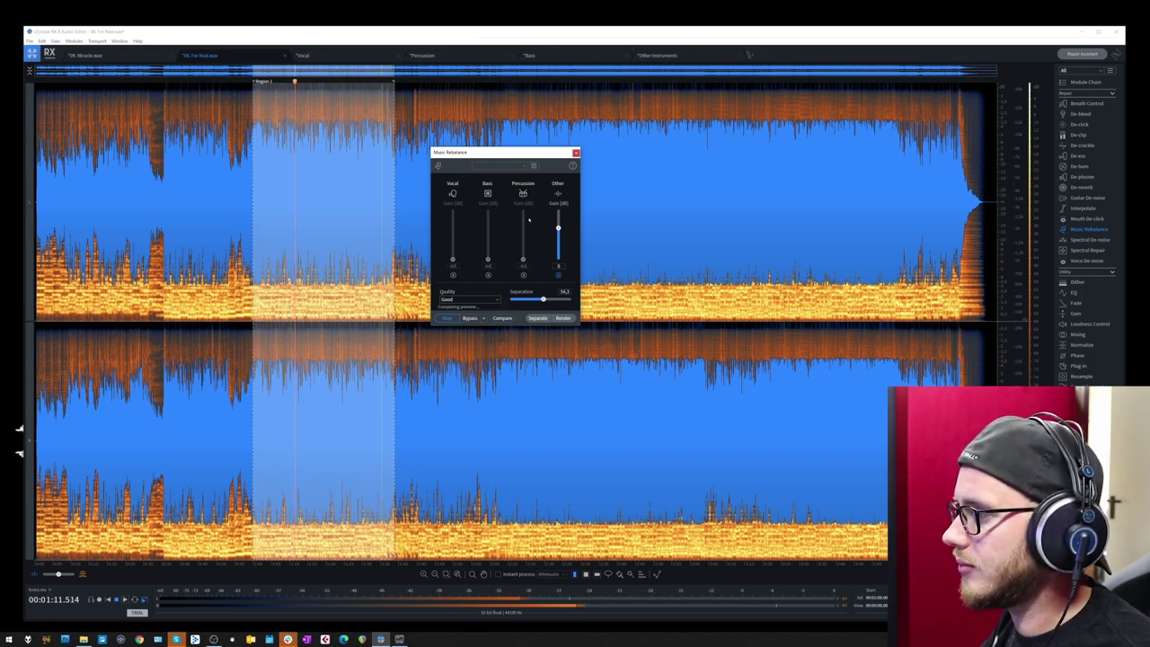
key(space)
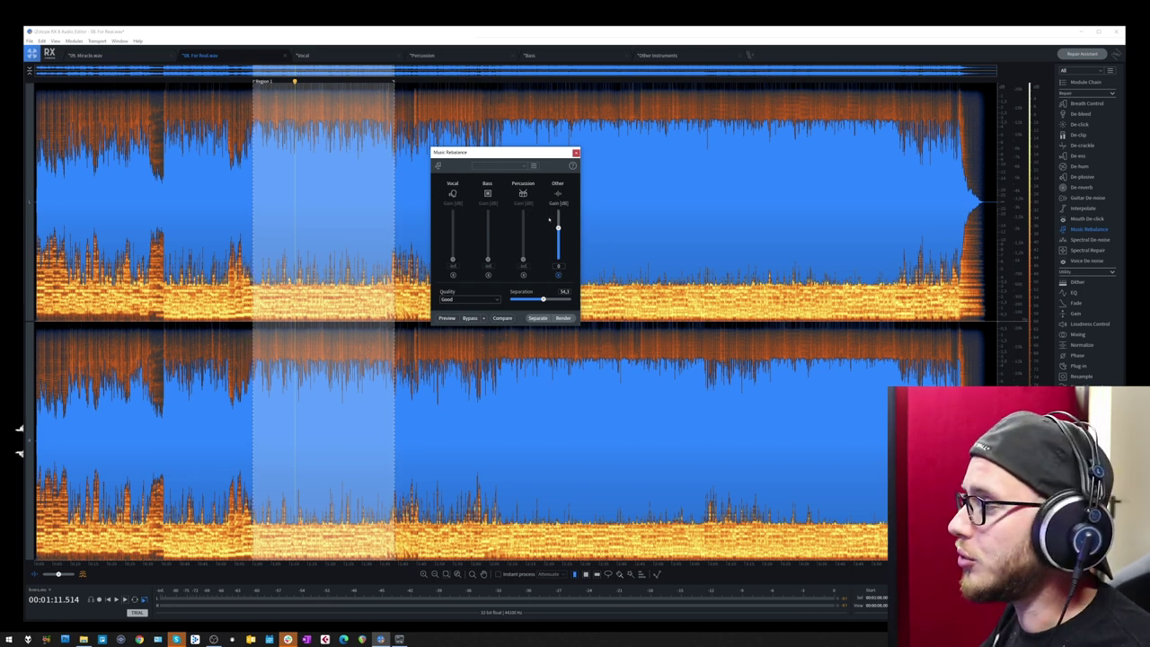
Turn off the Other solo and preview the mix with the Other gain at -Inf and raised partway back.
click(558, 274)
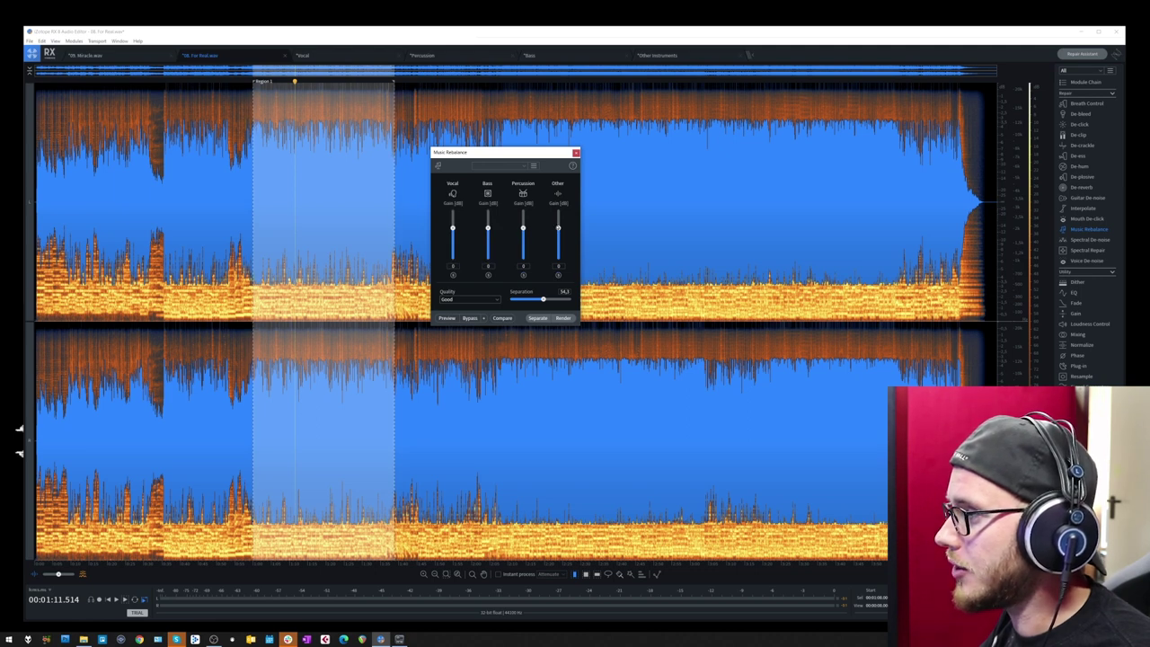
key(space)
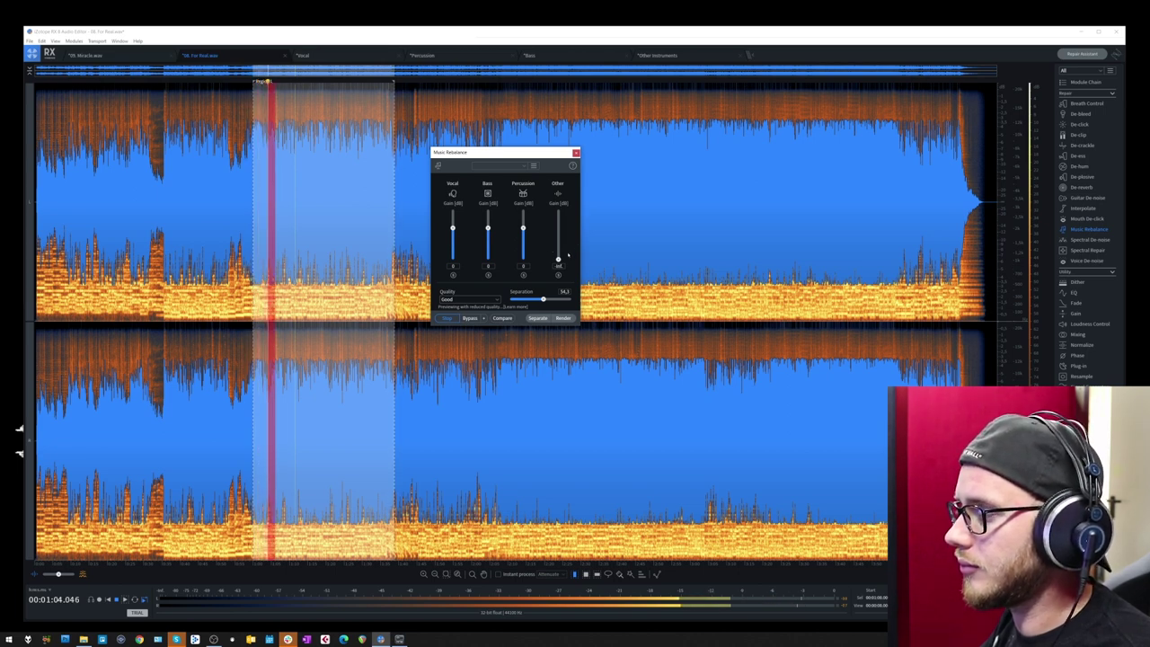
drag(558, 260, 559, 235)
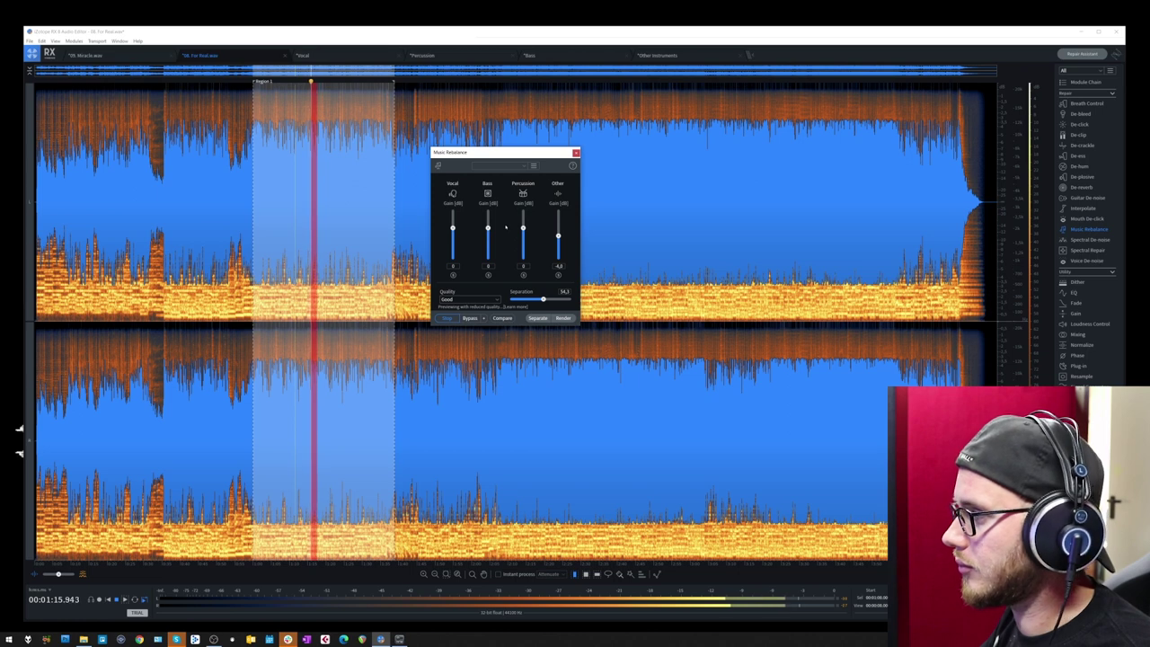
key(space)
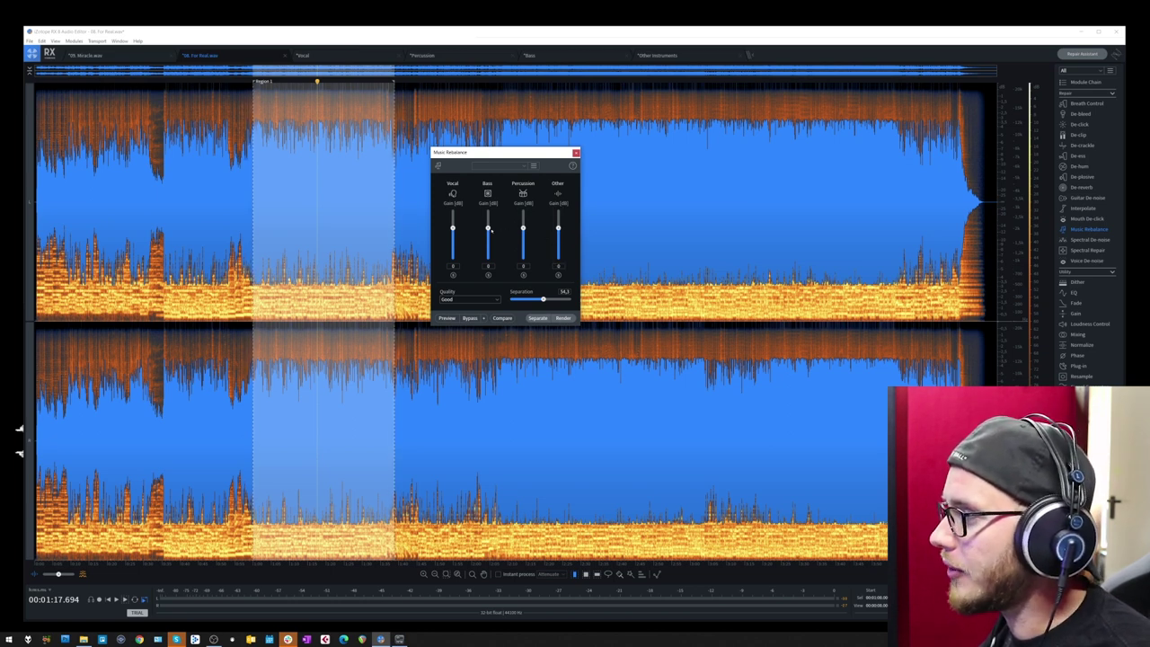
Solo the Bass stem, preview it on the selected region, and stop playback.
click(488, 275)
key(space)
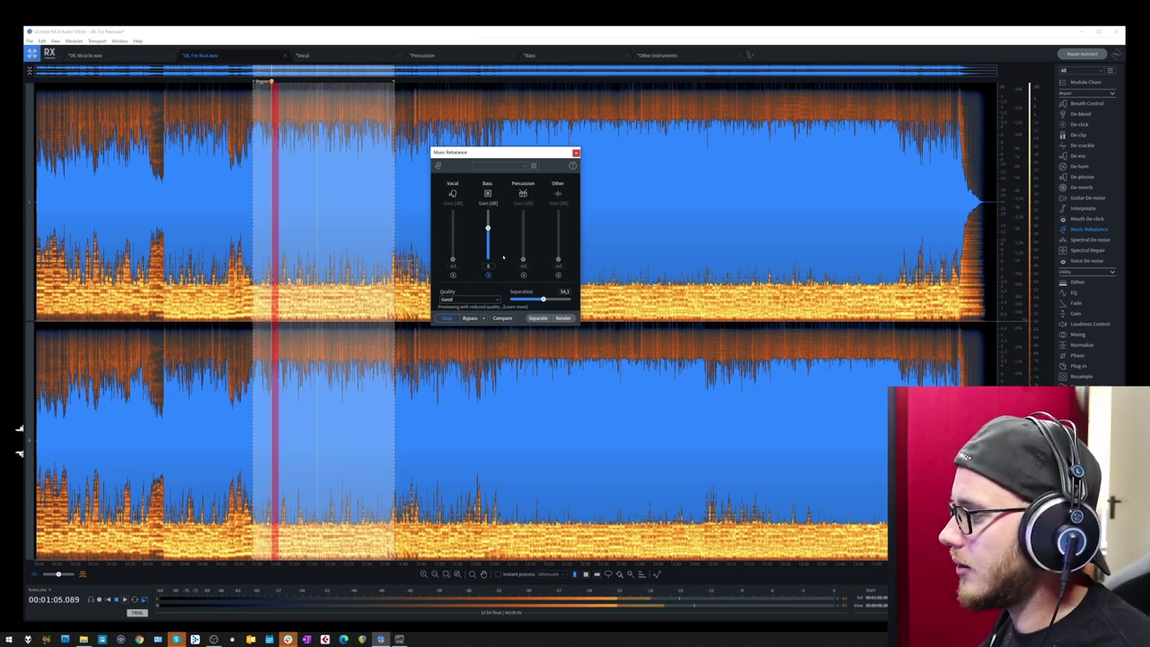
key(space)
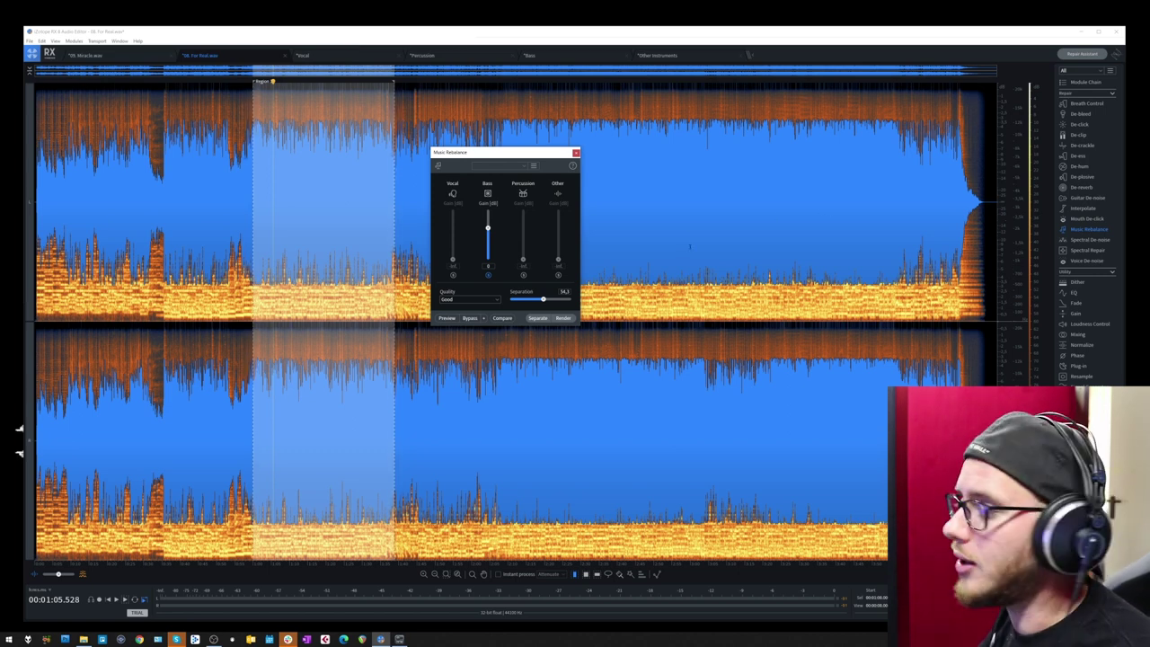
Turn off the Bass solo, lower the Vocal gain to -Inf, and render the rebalance on the selected region.
click(487, 275)
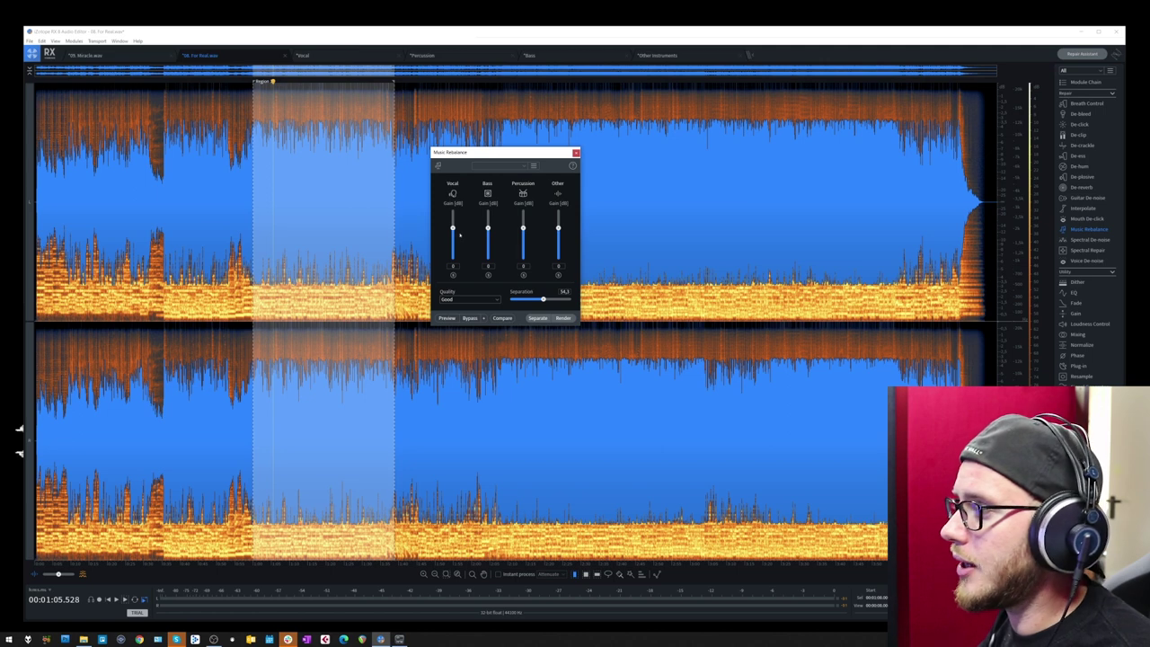
drag(452, 227, 454, 265)
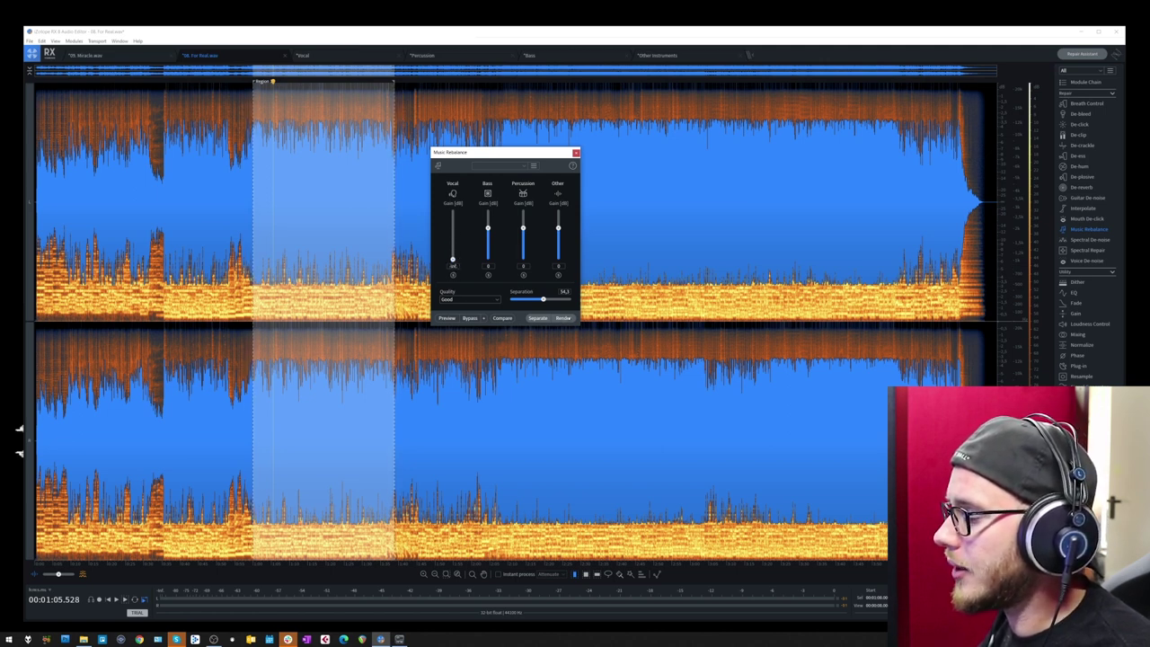
click(562, 318)
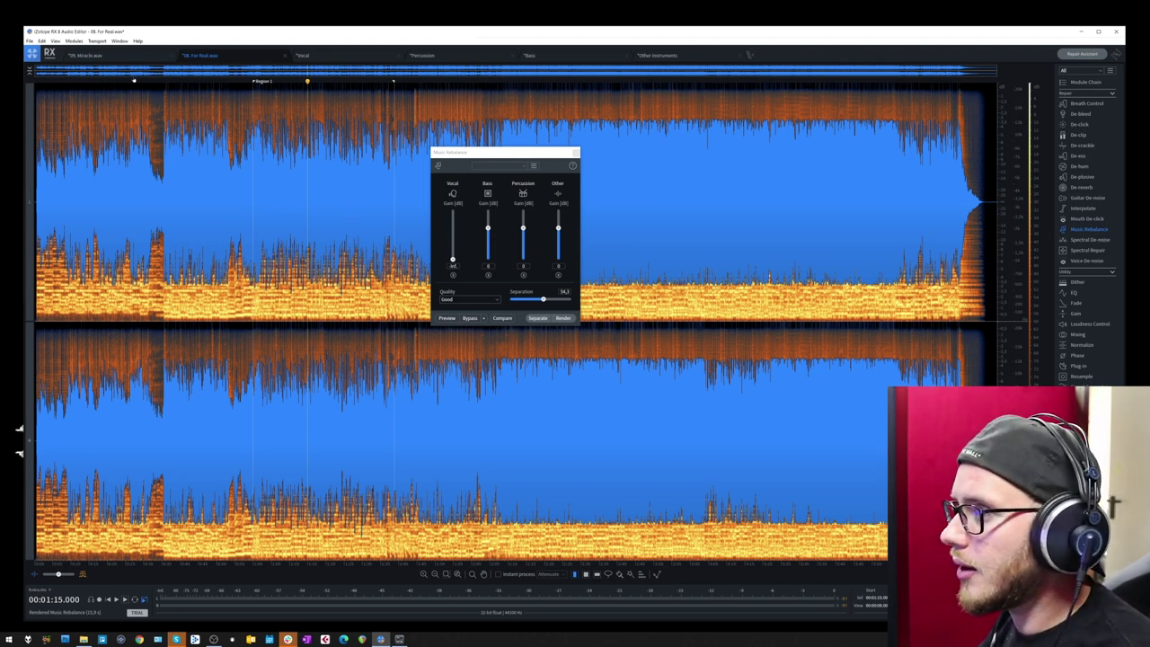
Examine the WAV bit depth choices in the Export File options and cancel the export.
click(30, 41)
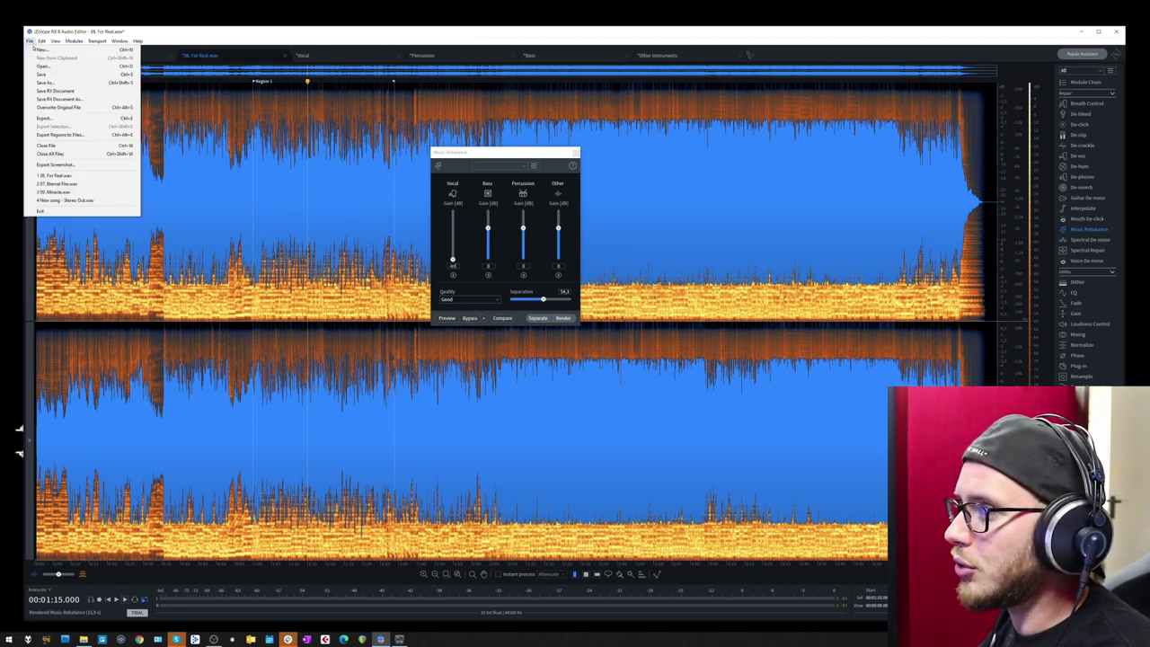
click(43, 117)
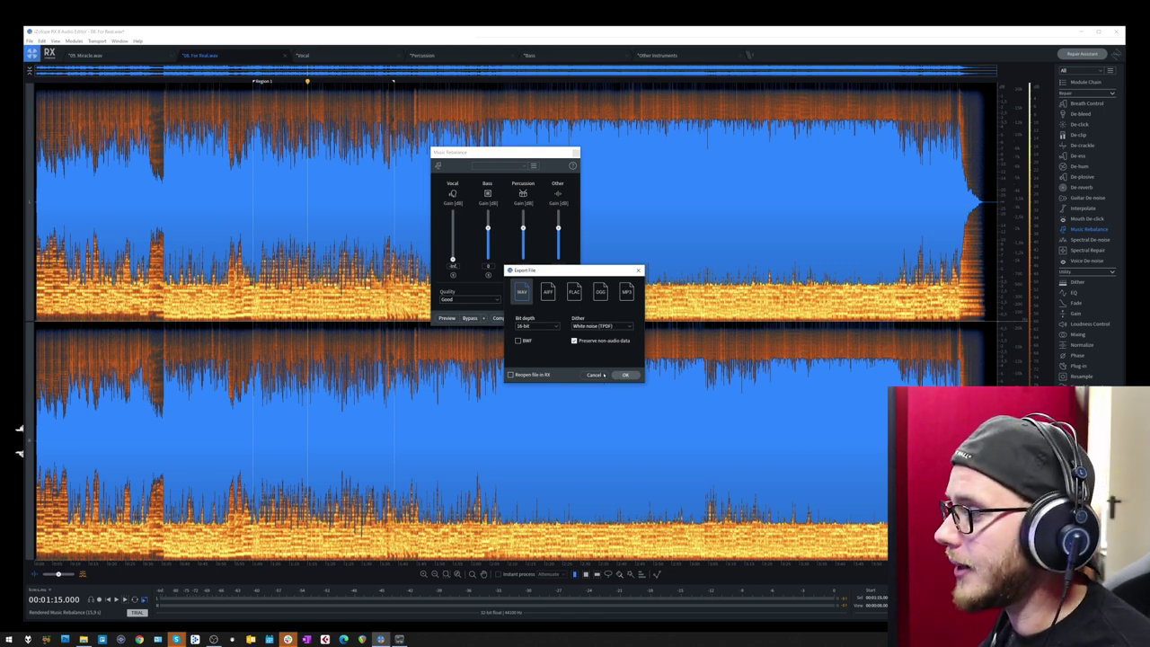
click(519, 325)
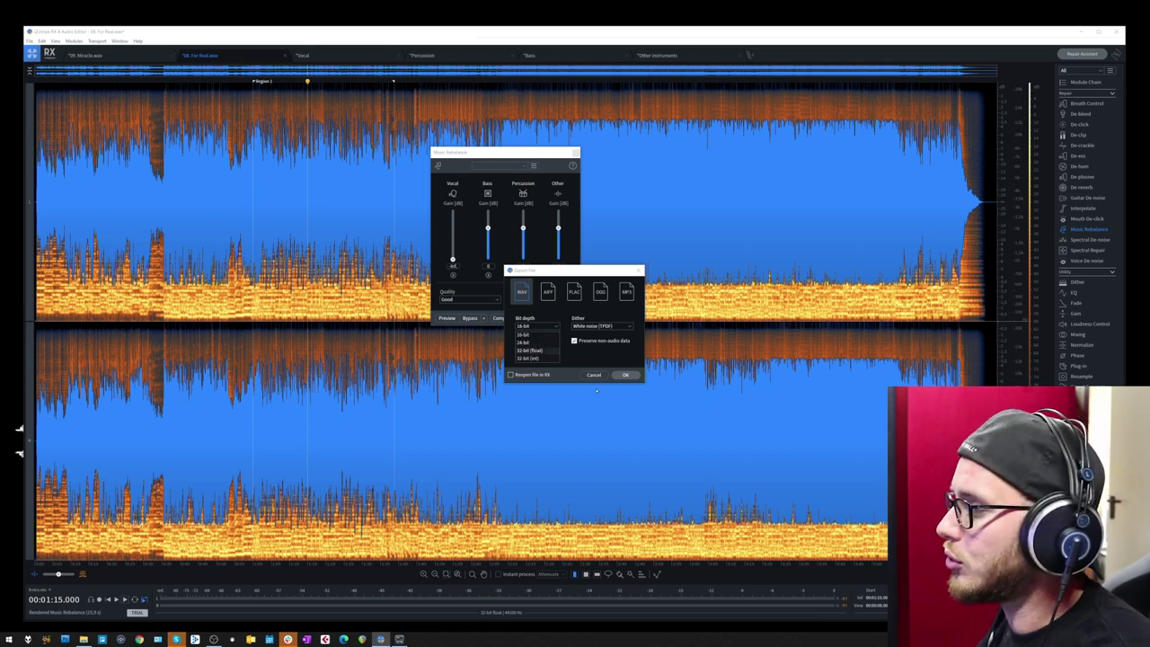
click(604, 372)
click(594, 374)
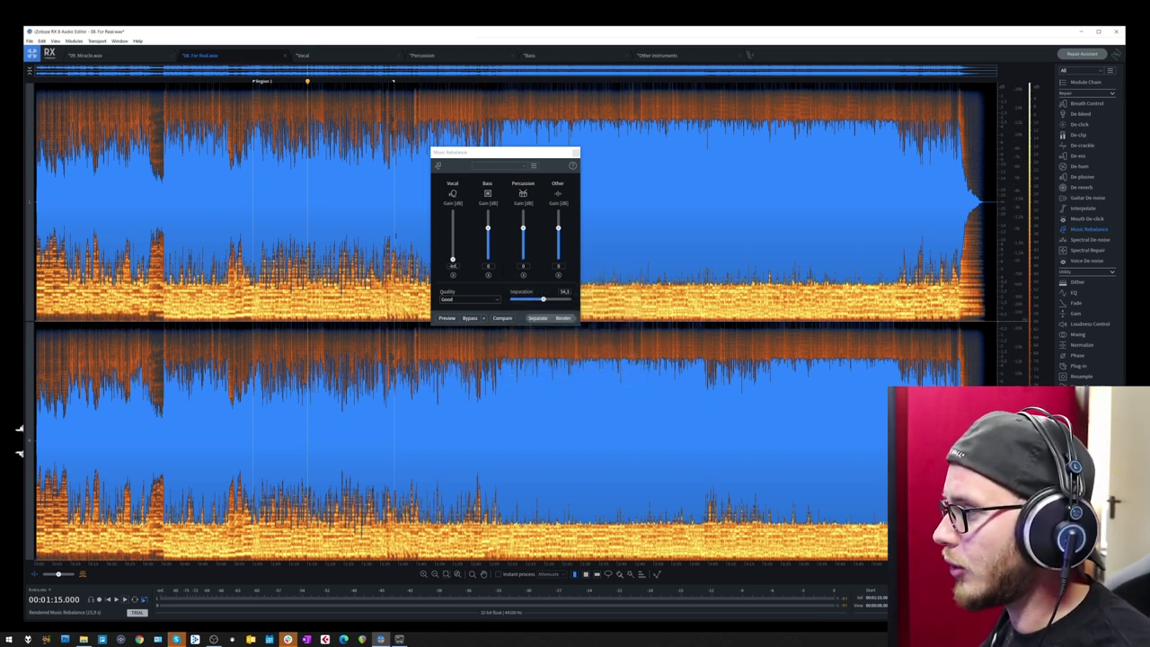
Reselect Region 1, raise the Vocal gain to slightly below 0, and lower the Bass and Percussion gains to -3.0.
double_click(392, 242)
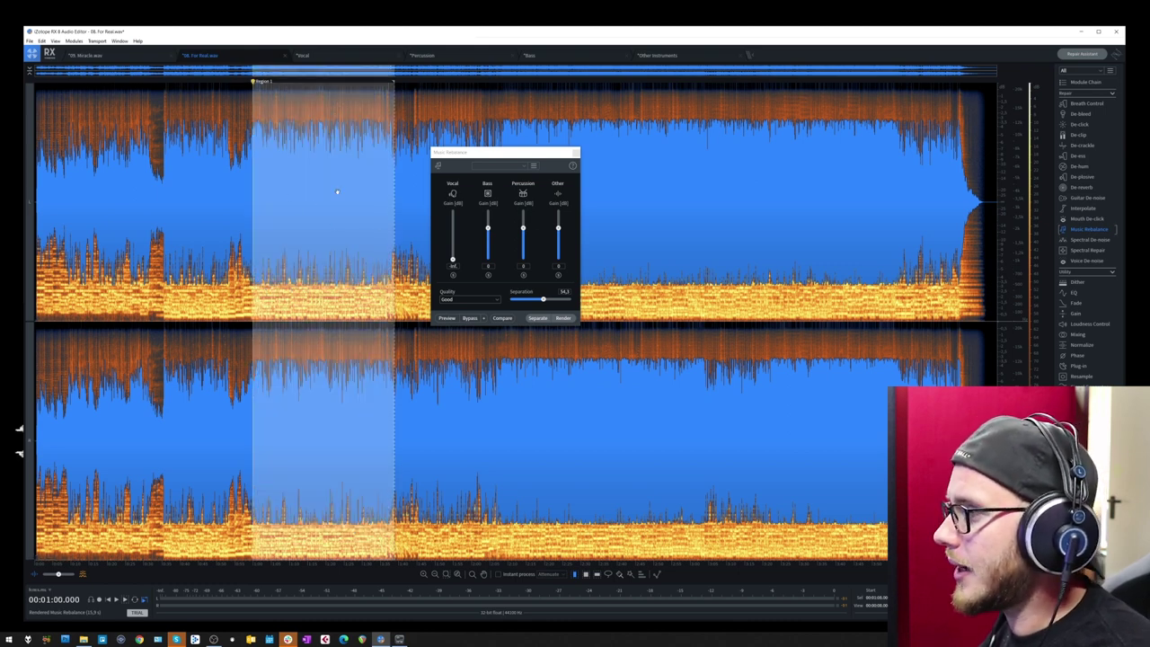
drag(453, 260, 522, 236)
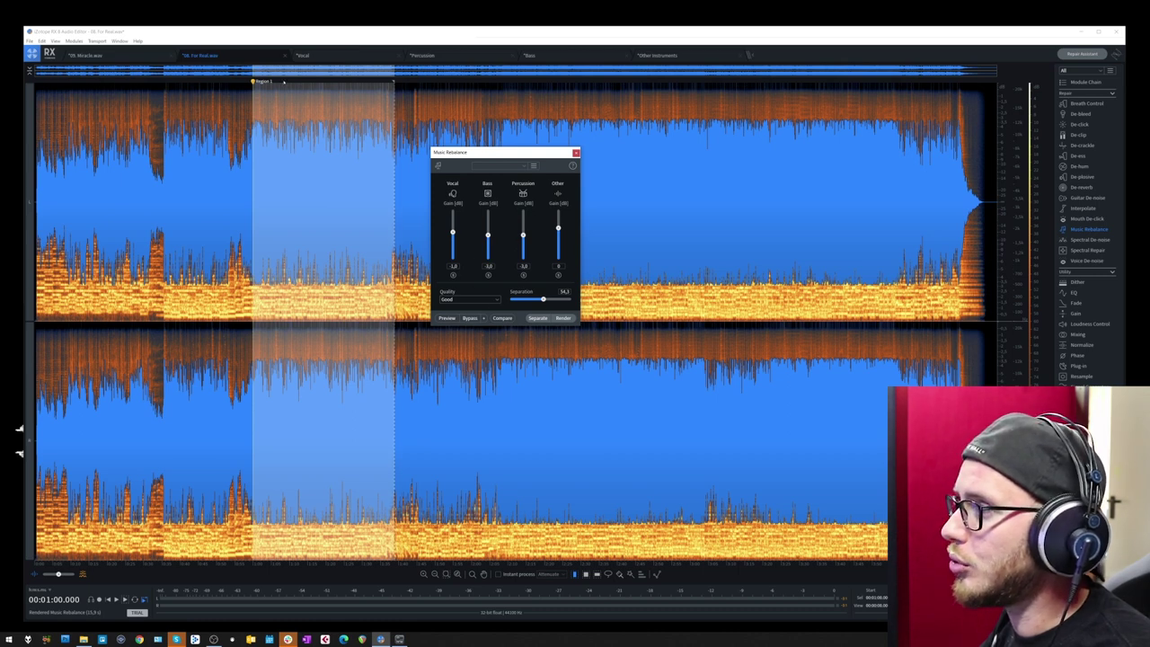
Look through the separated Vocal, Percussion, Bass and Other Instruments files.
click(339, 57)
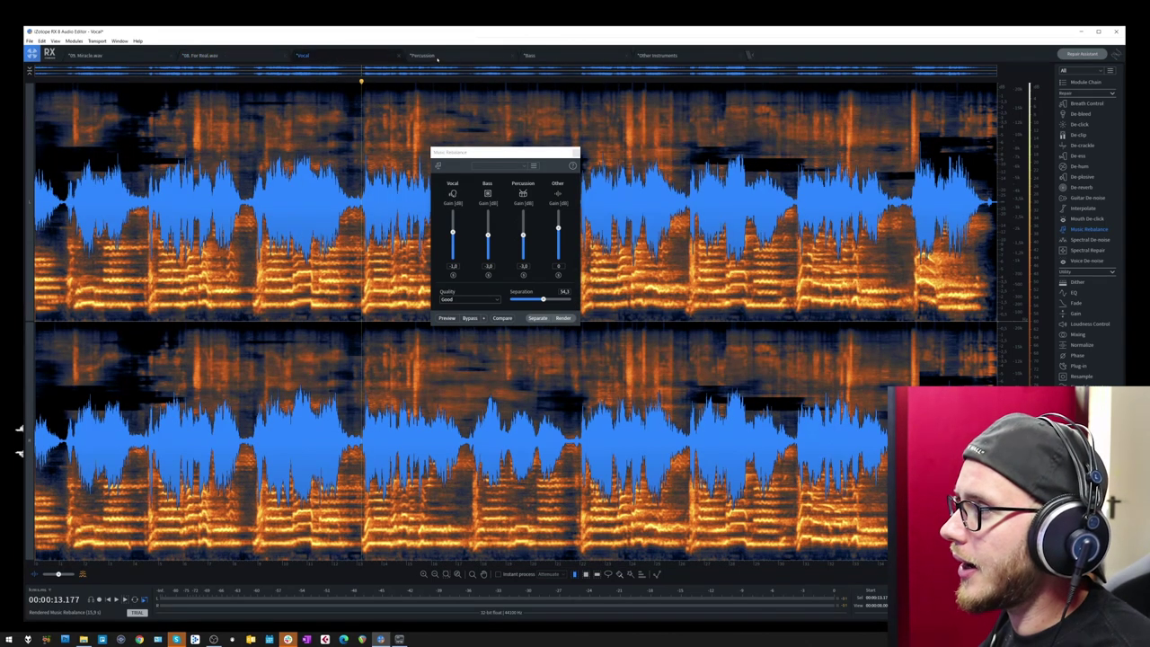
click(437, 57)
click(539, 56)
click(662, 56)
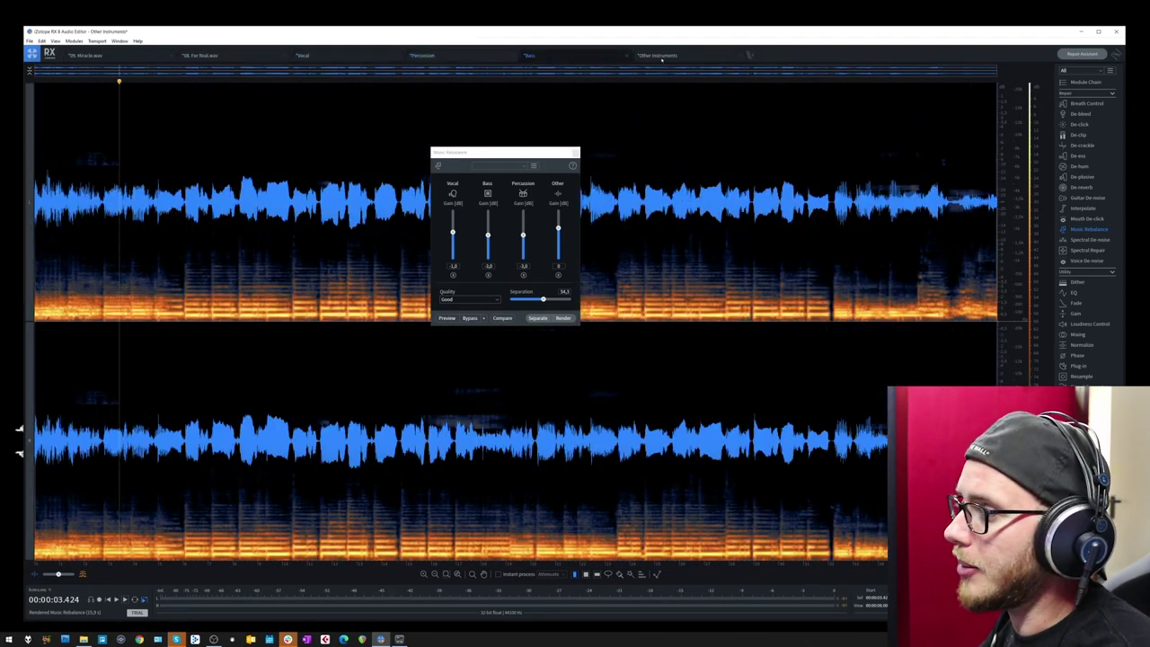
Play back the separated stems for comparison, going through Vocal, Percussion, Bass and Other Instruments.
click(359, 58)
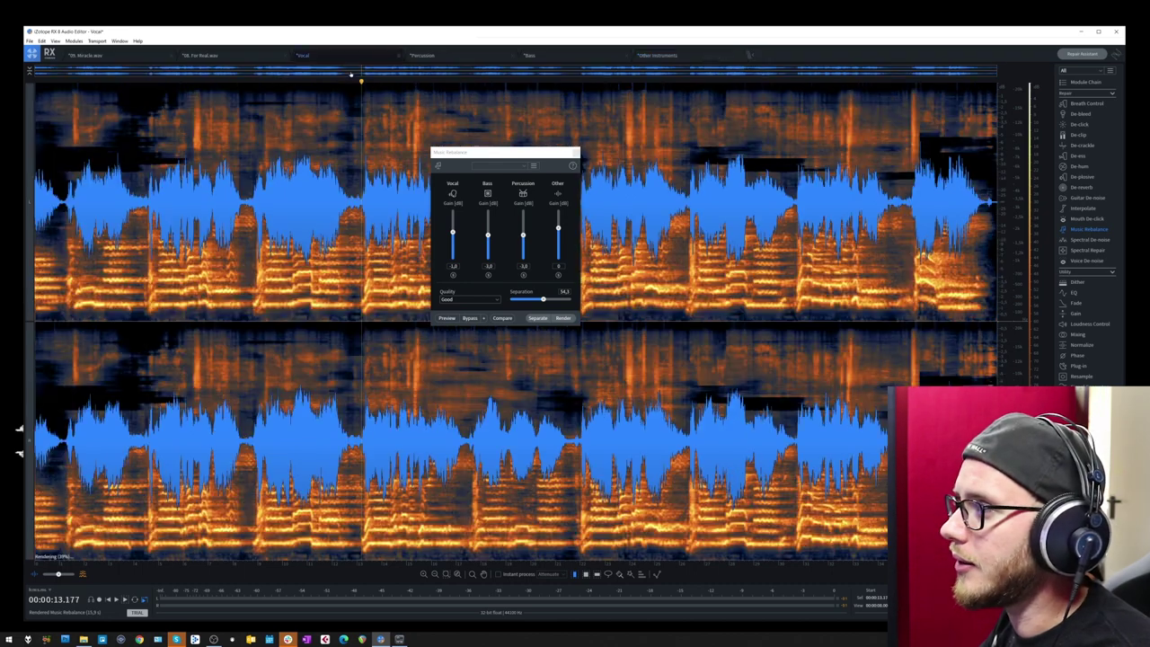
key(space)
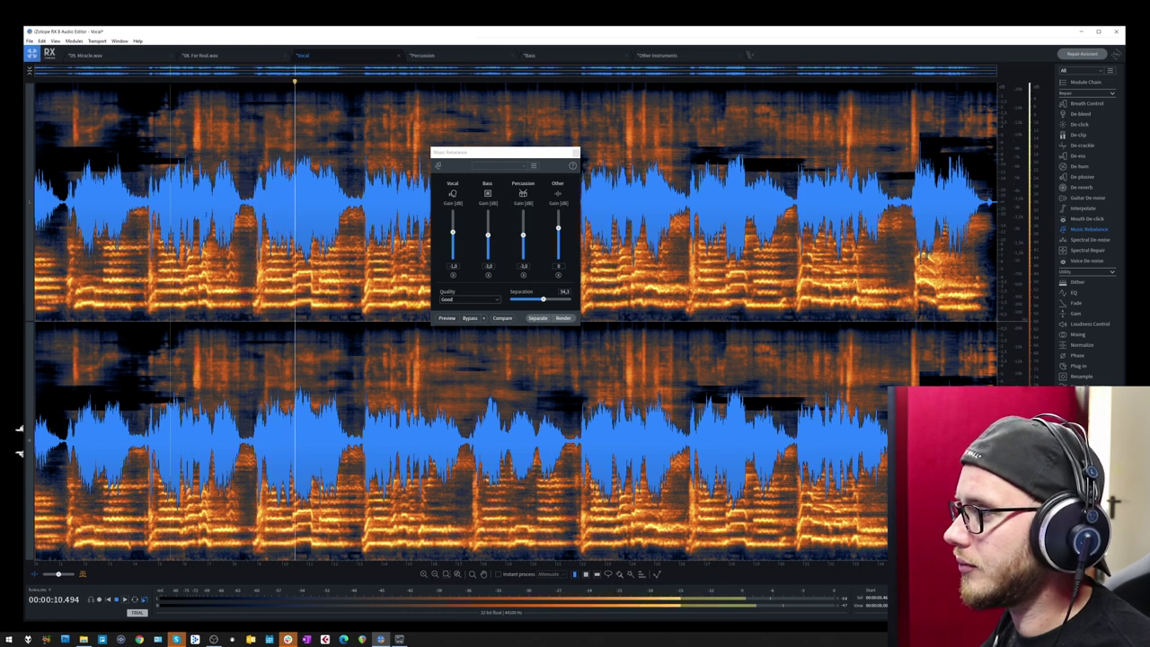
click(422, 55)
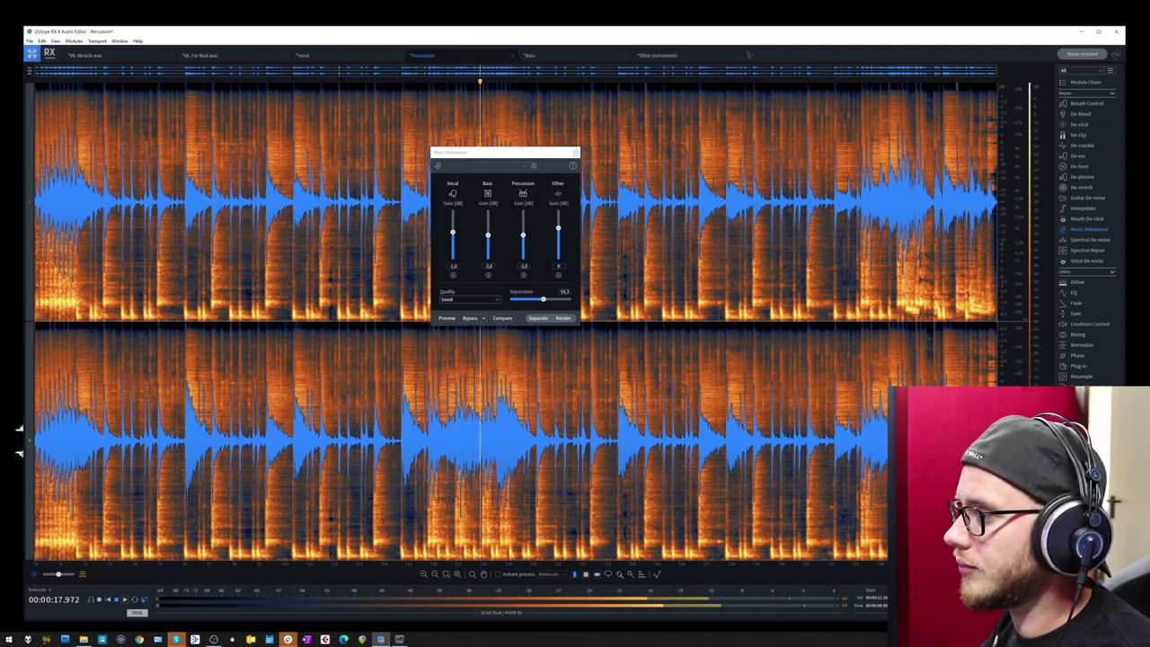
click(557, 55)
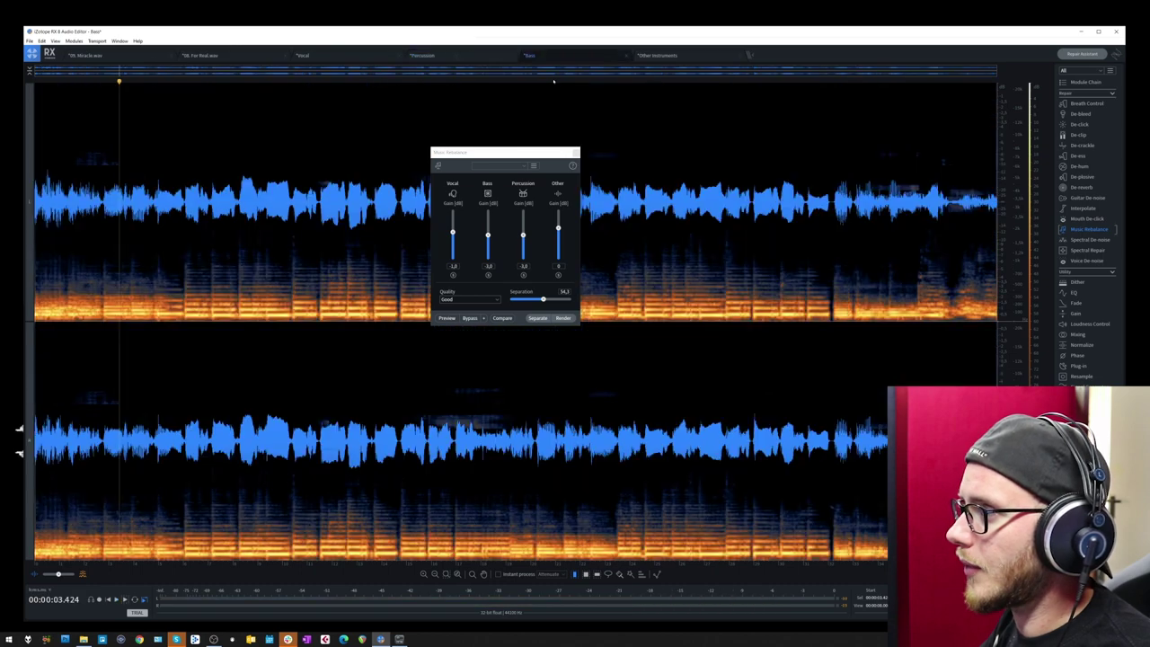
click(656, 55)
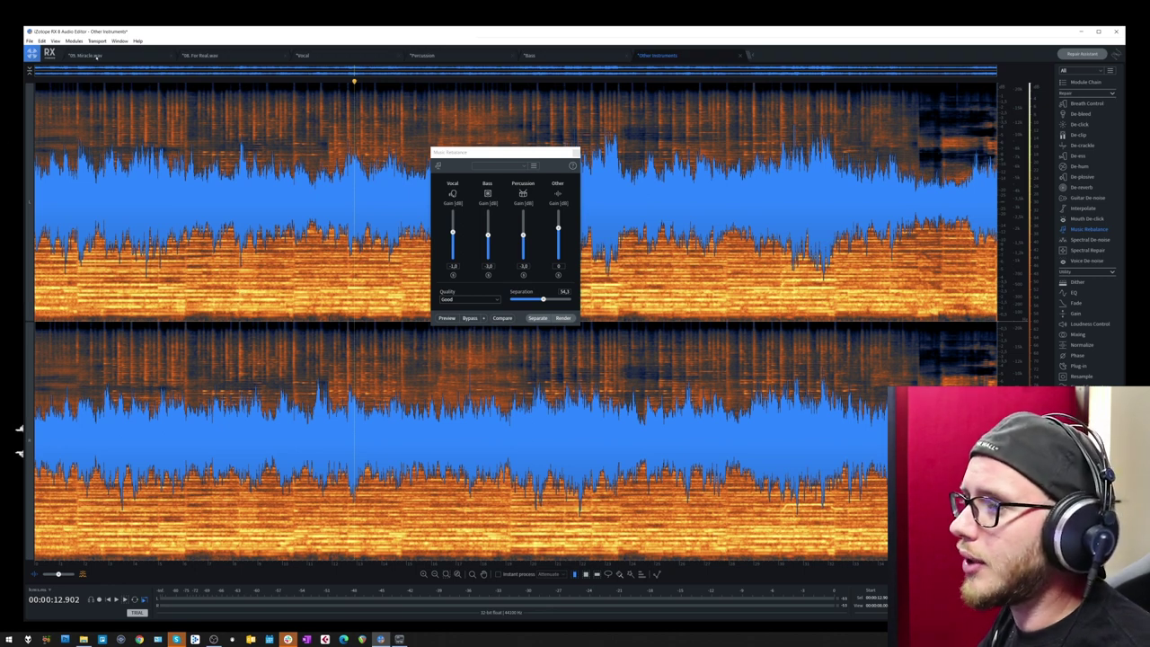
Switch to the Miracle track and play its selected Region 1 unprocessed.
click(90, 56)
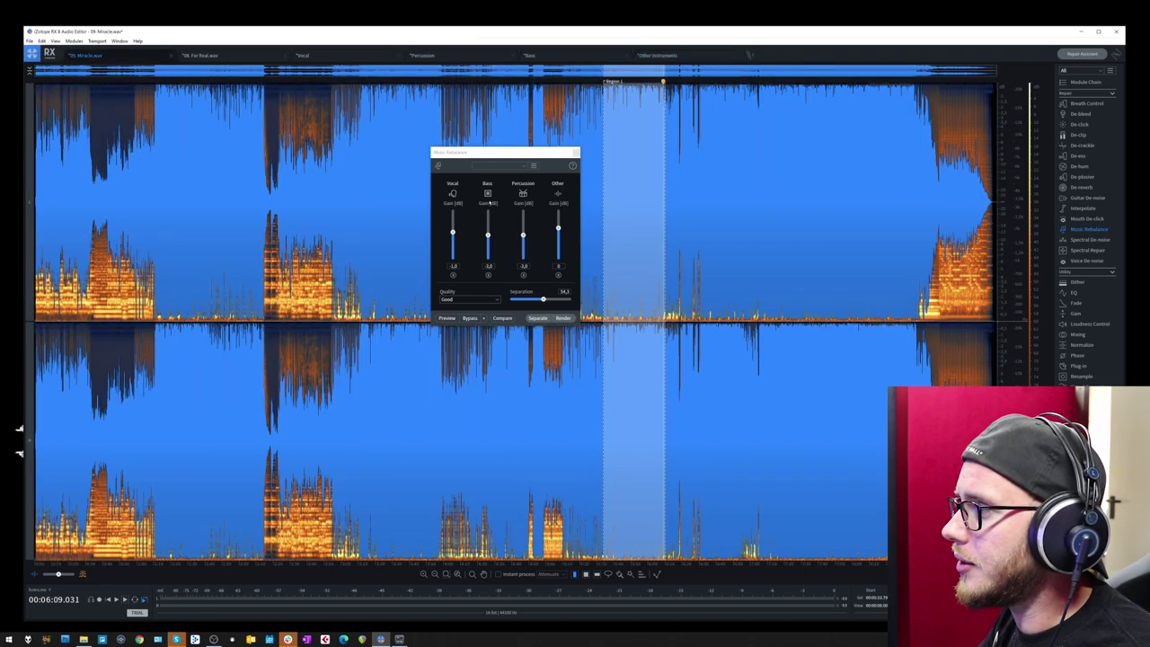
key(space)
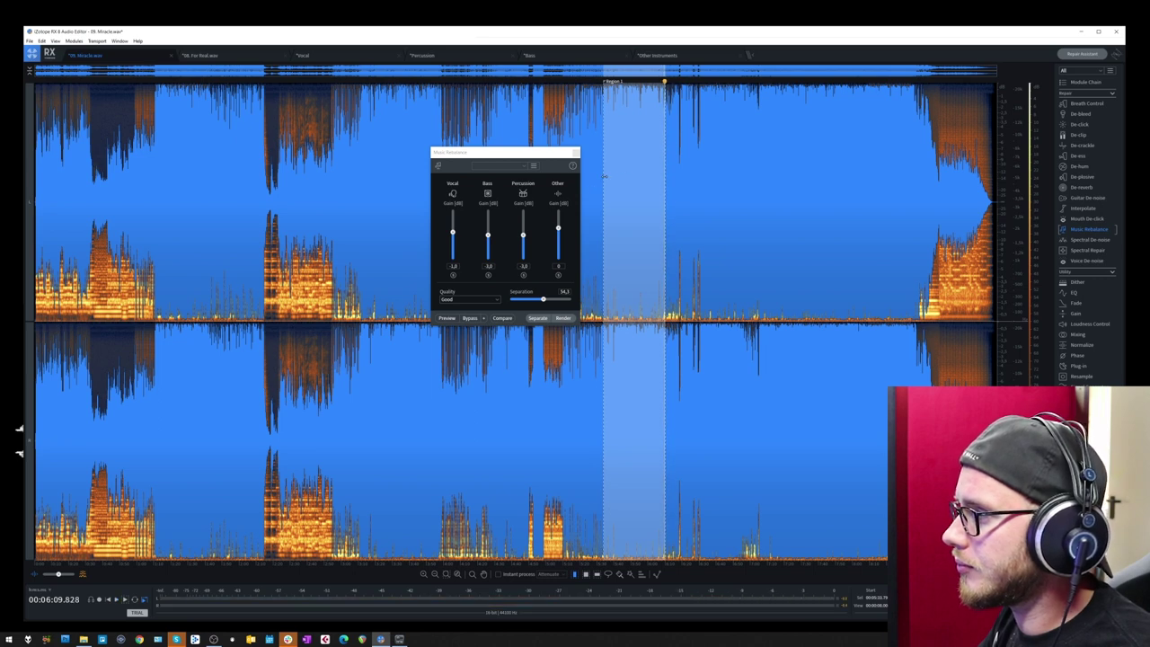
key(space)
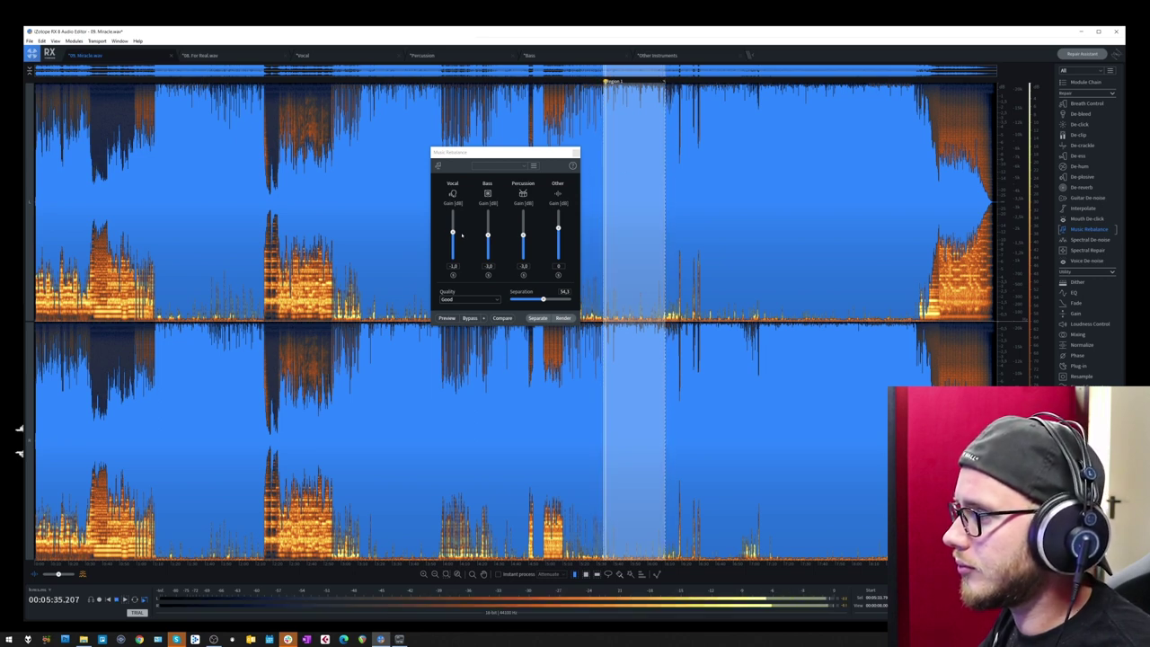
Preview the rebalance on the Miracle region, lower the Vocal gain to -Inf while listening, and stop the preview.
key(space)
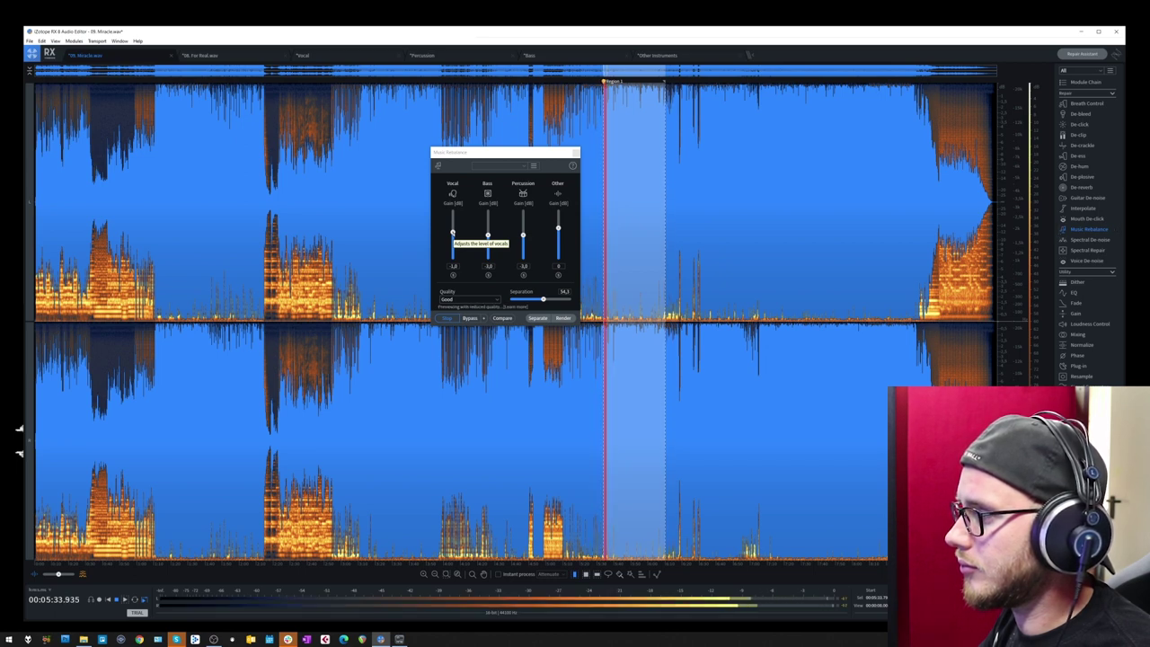
drag(451, 232, 452, 258)
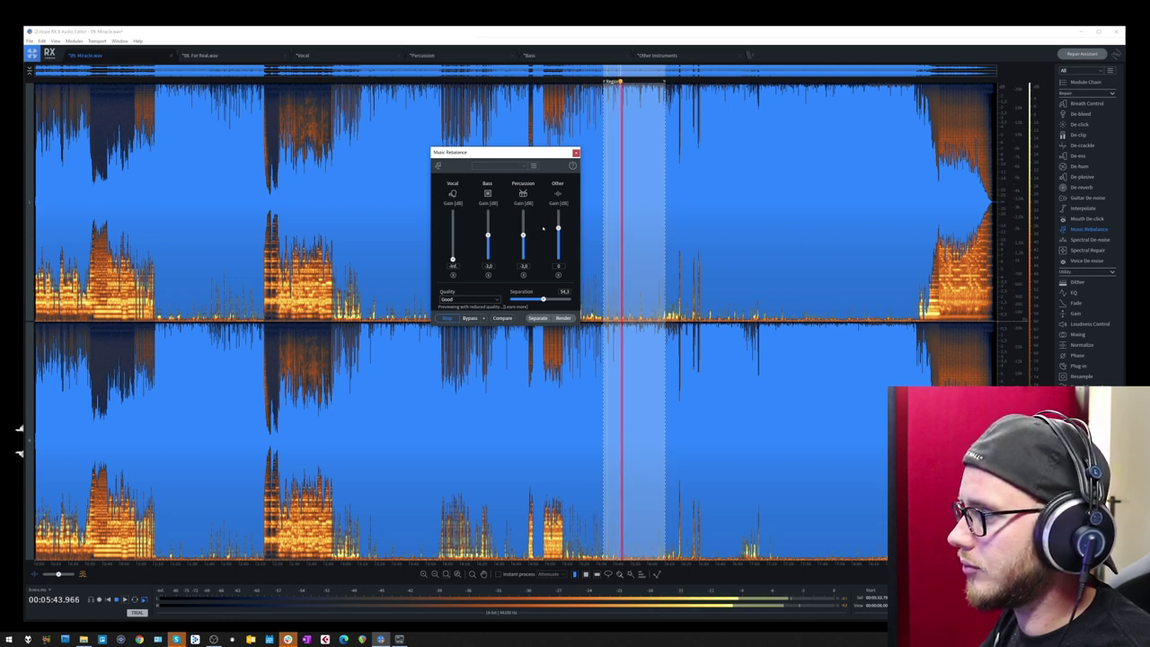
key(space)
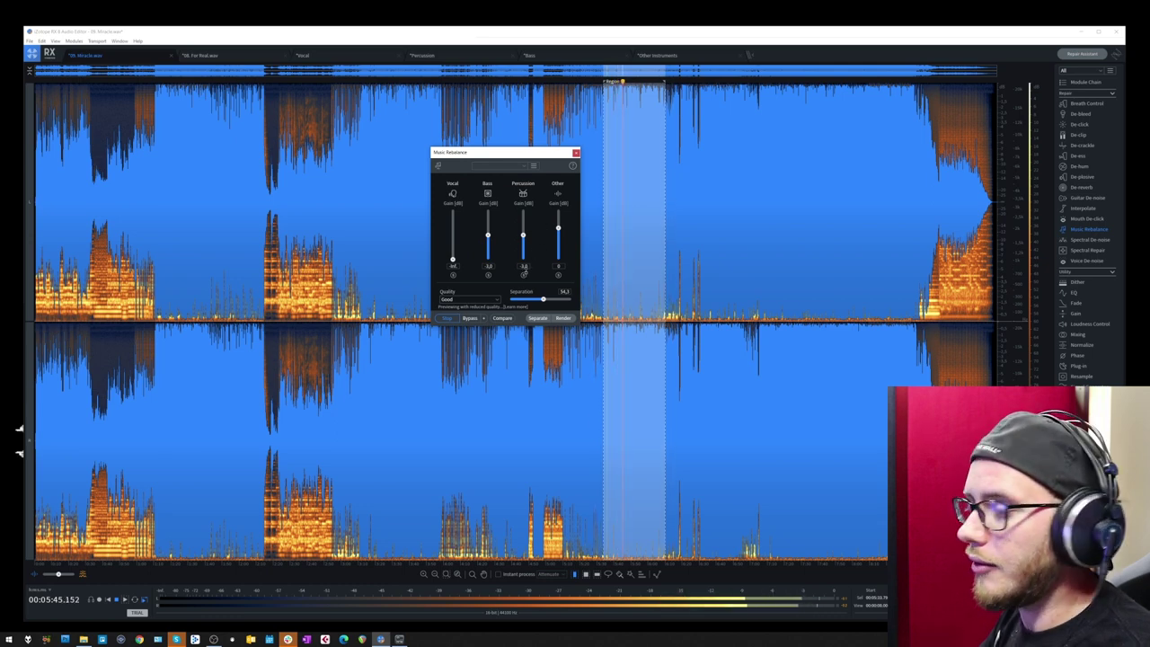
key(space)
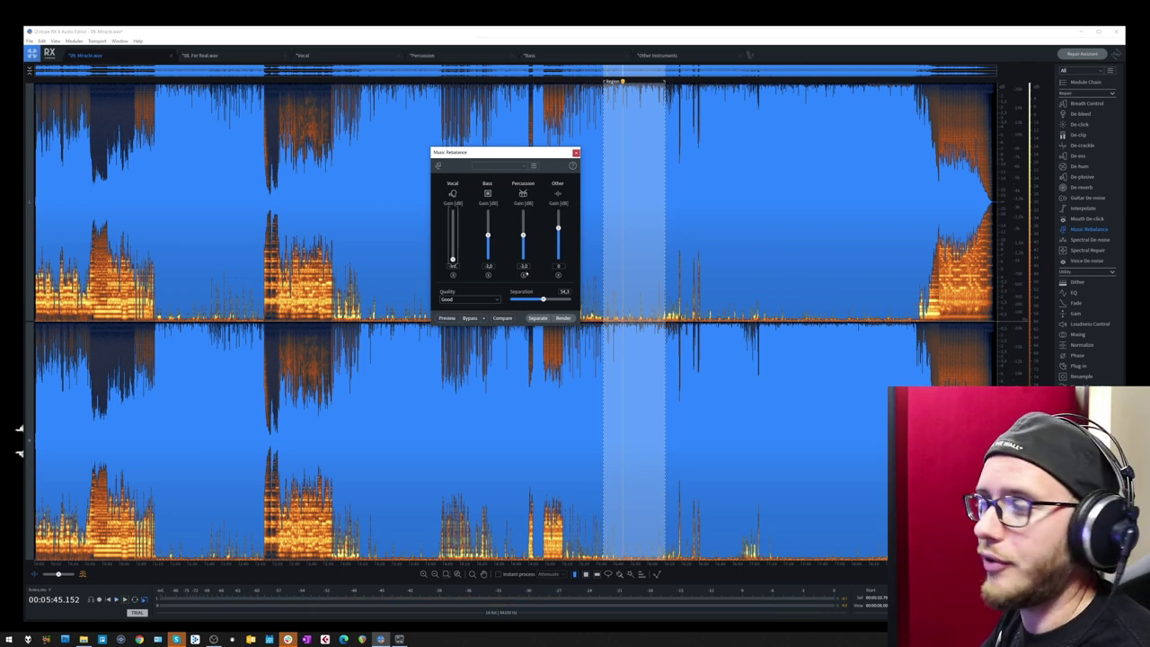